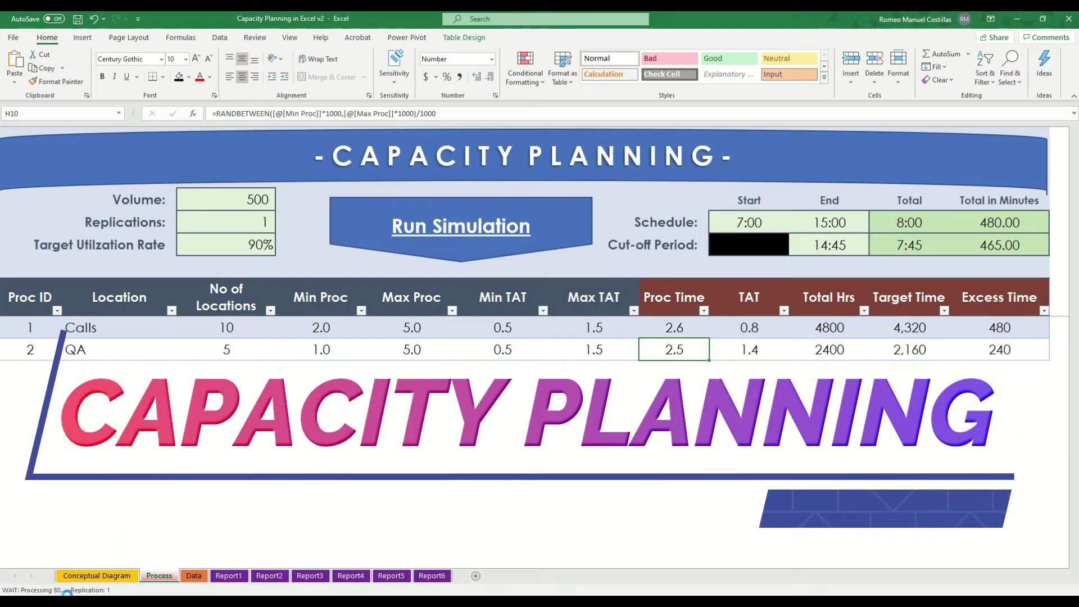
Dismiss the simulation-complete message and check the Processing Time filter on the Data sheet.
{"action": "left_click", "coordinate": [585, 342]}
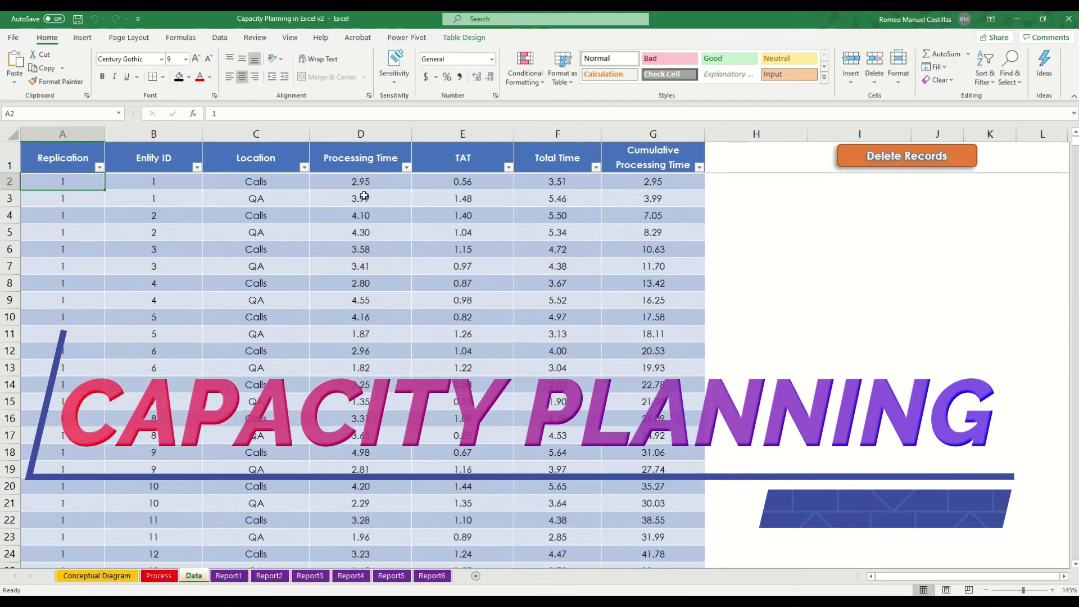
{"action": "left_click", "coordinate": [405, 167]}
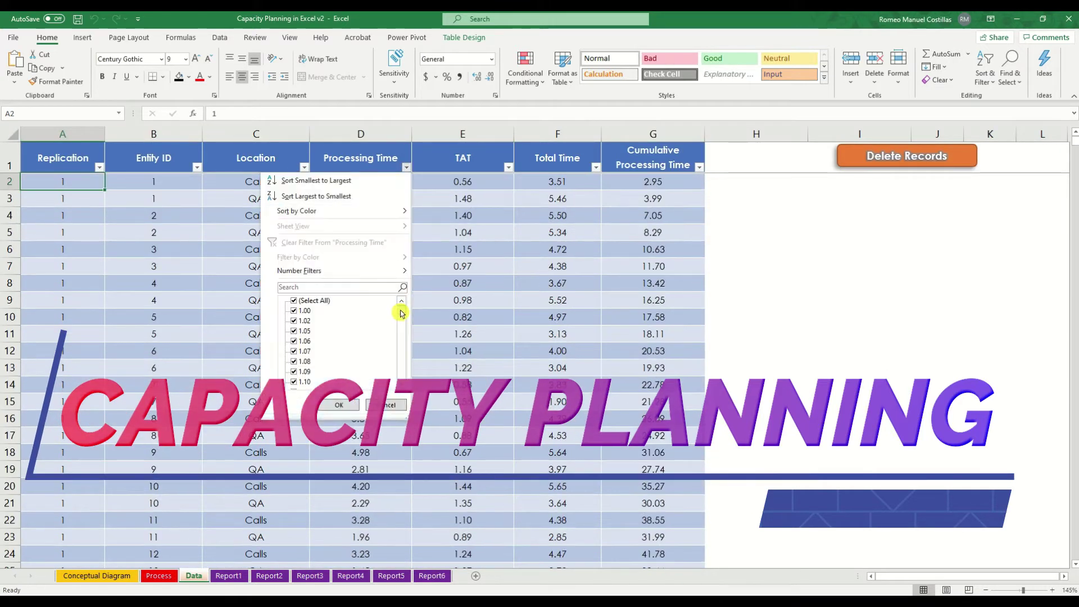
{"action": "left_click", "coordinate": [388, 409]}
Review the Report1, Report2 and Report3 sheets, then move on to Report5's capacity chart.
{"action": "left_click", "coordinate": [228, 576]}
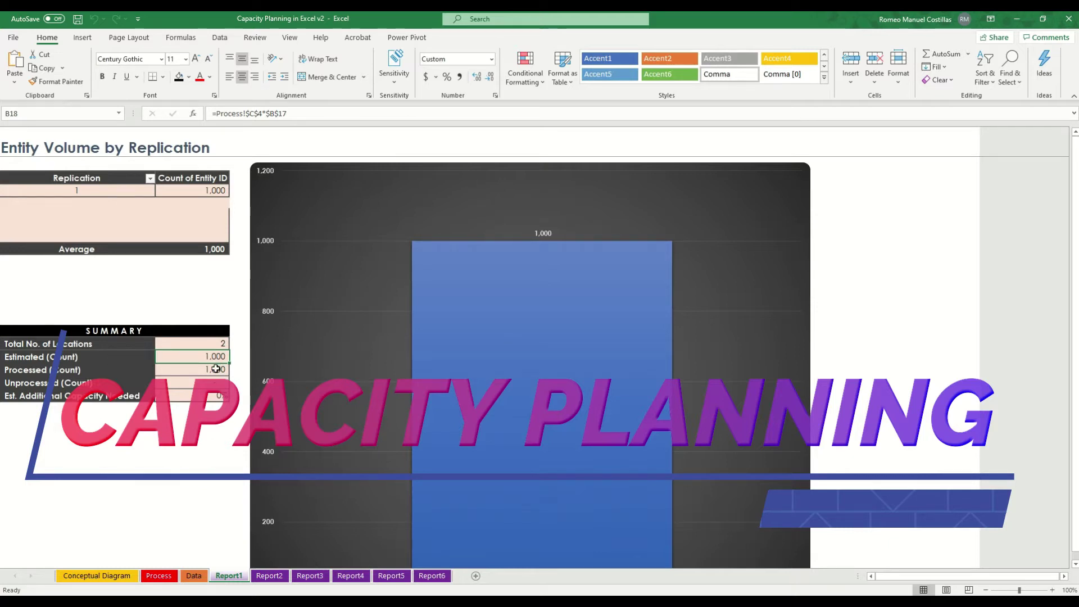
{"action": "scroll", "coordinate": [207, 396], "scroll_direction": "down", "scroll_amount": 2}
{"action": "scroll", "coordinate": [208, 396], "scroll_direction": "up", "scroll_amount": 2}
{"action": "left_click", "coordinate": [270, 576]}
{"action": "left_click", "coordinate": [309, 576]}
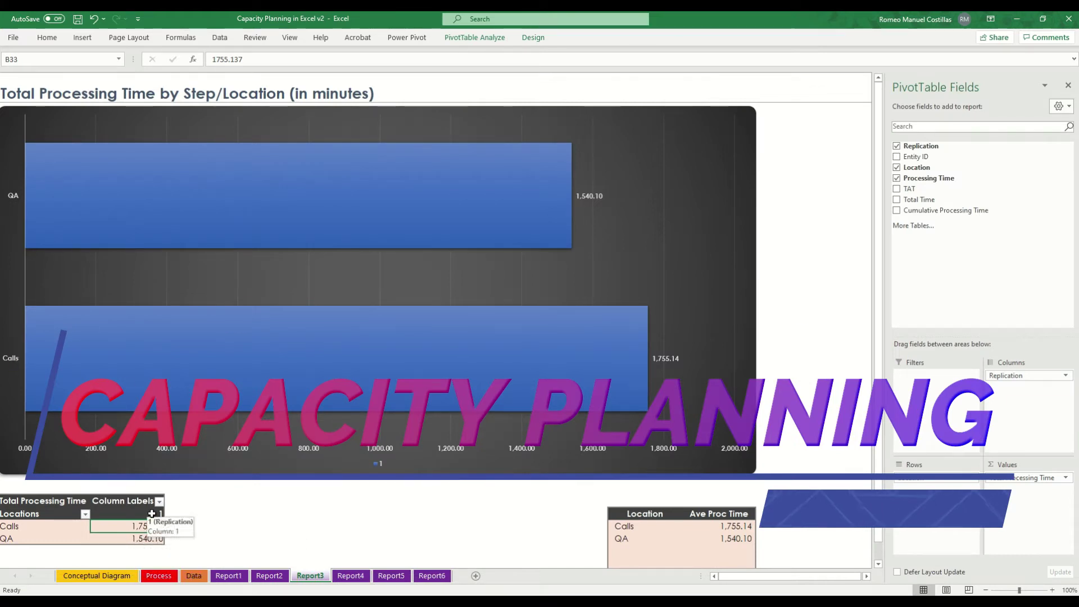
{"action": "left_click", "coordinate": [151, 513]}
{"action": "left_click", "coordinate": [391, 576]}
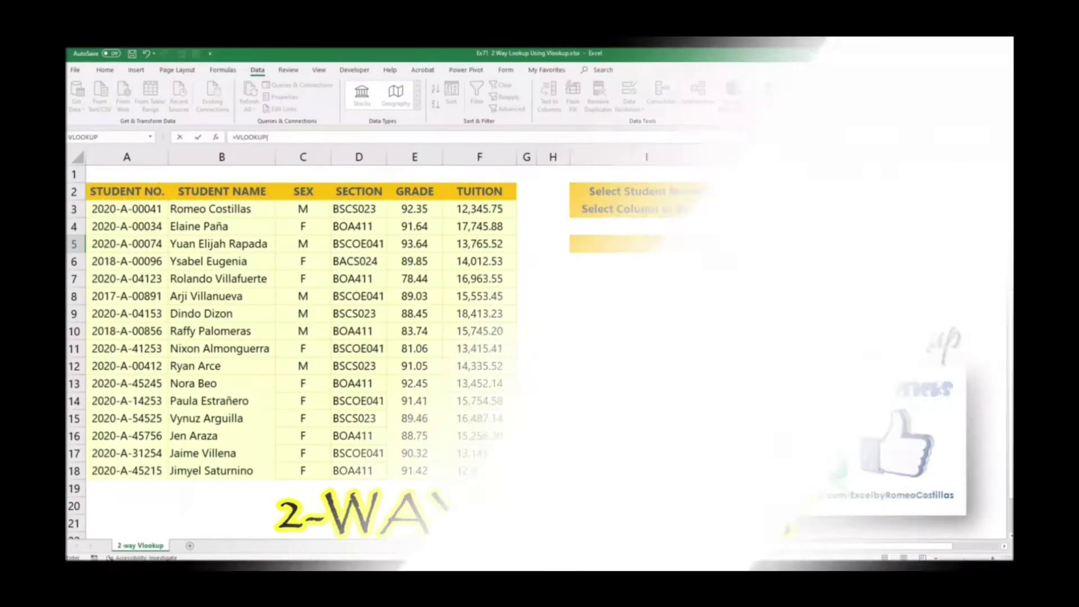
Complete J5 as =VLOOKUP(J2,A2:F18,MATCH(J3,A2:F2,0)) for a two-way student lookup.
{"action": "type", "text": "J2,A2:F18,MATCH(J3,A2:F2,0)"}
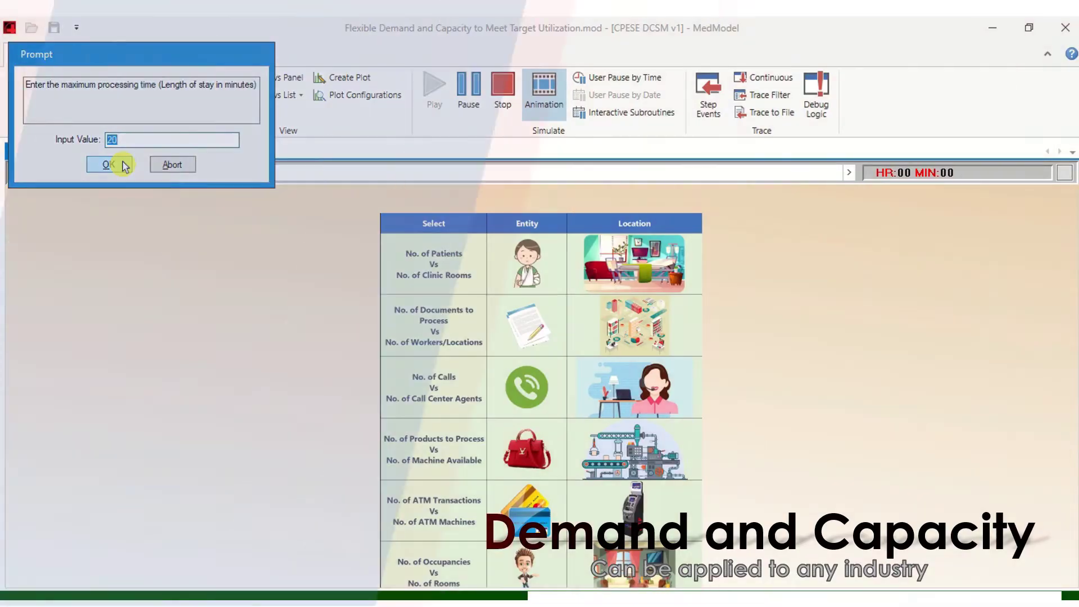
Accept the maximum processing time of 20 and the remaining prompts, answering No to same-day return.
{"action": "left_click", "coordinate": [123, 164]}
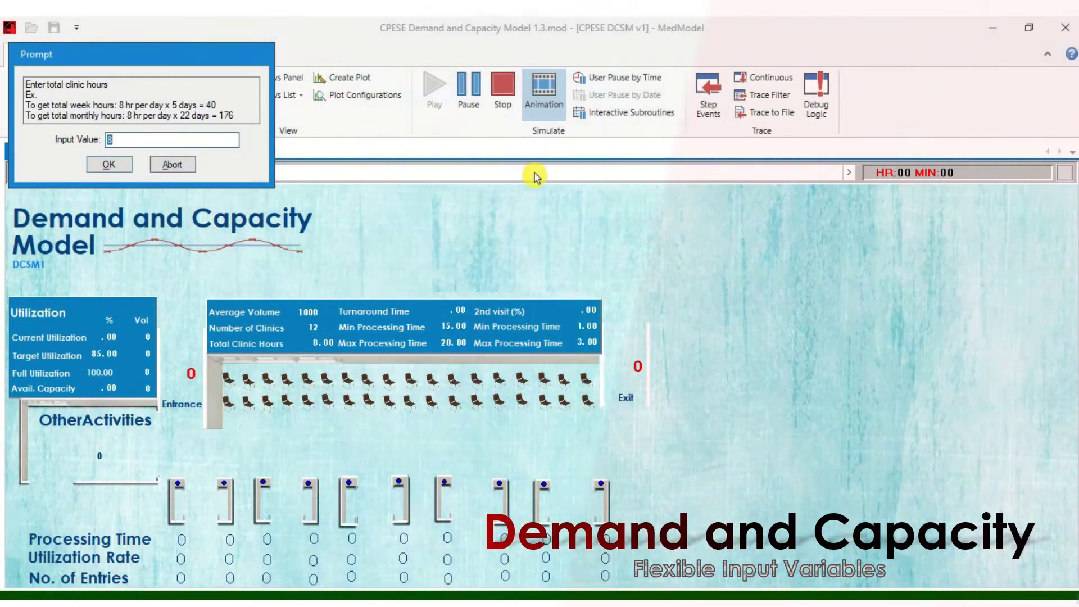
{"action": "key", "text": "Return"}
{"action": "key", "text": "Return"}
{"action": "key", "text": "Return"}
{"action": "key", "text": "Return"}
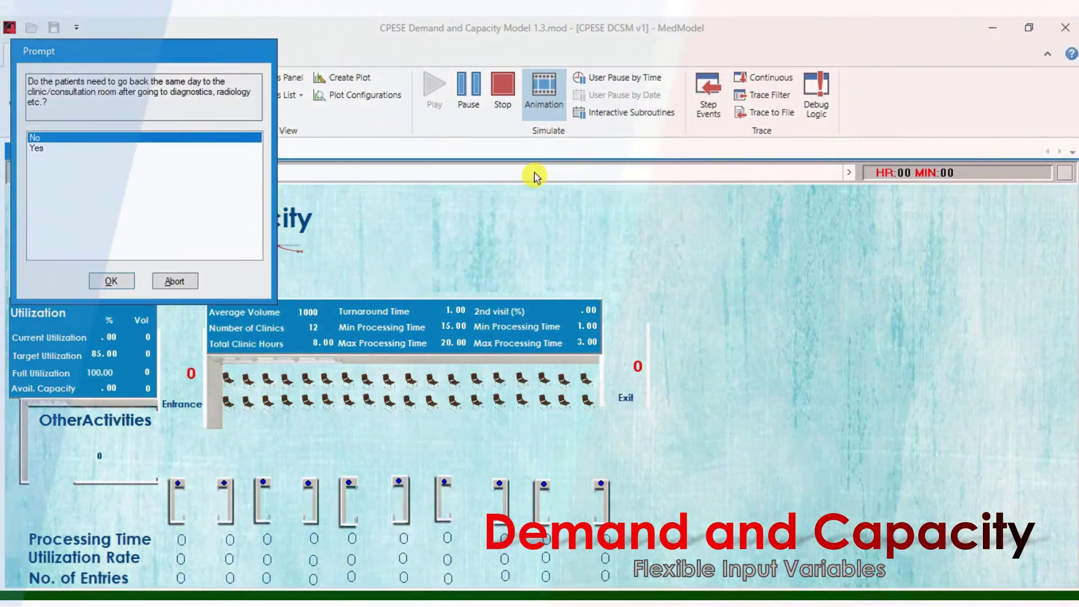
{"action": "key", "text": "Return"}
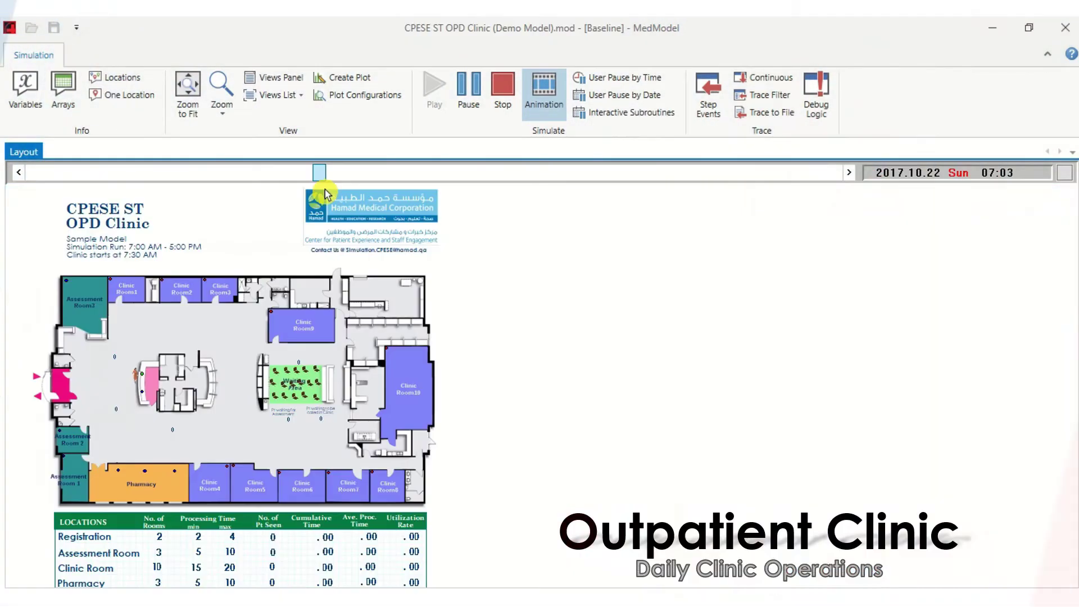
Zoom the clinic layout to 75%, close the Views panel, and stop the simulation.
{"action": "left_click", "coordinate": [221, 93]}
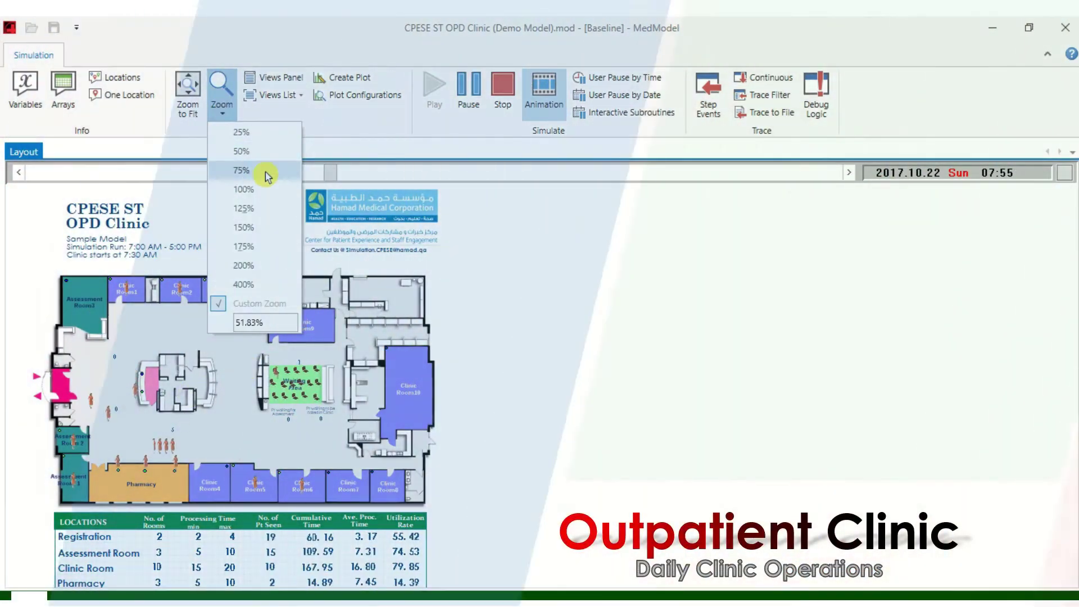
{"action": "left_click", "coordinate": [265, 175]}
{"action": "left_click_drag", "start_coordinate": [747, 453], "coordinate": [751, 361]}
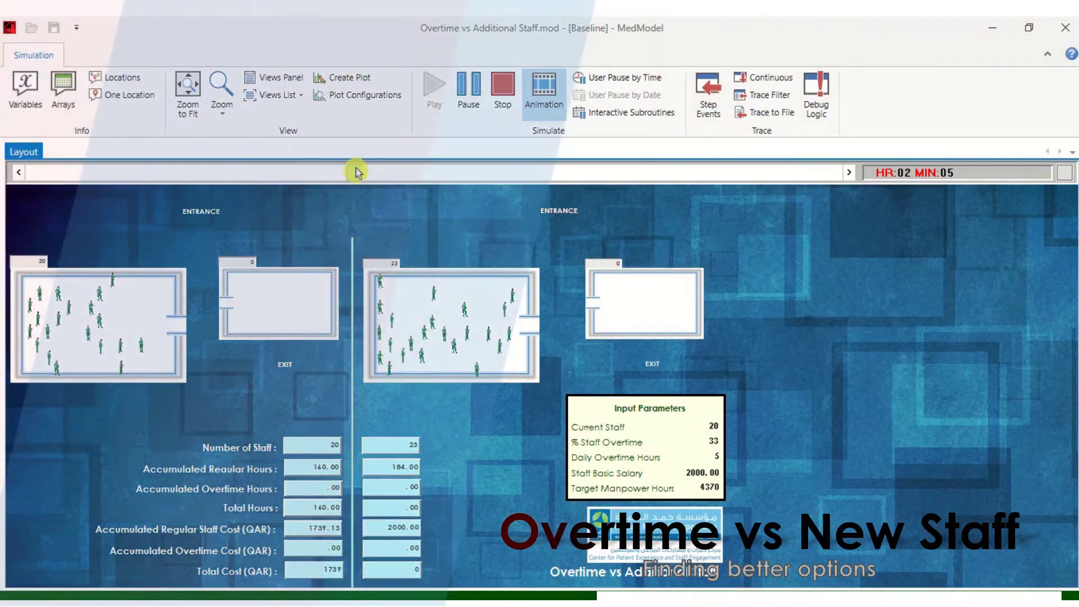
{"action": "left_click_drag", "start_coordinate": [356, 171], "coordinate": [636, 182]}
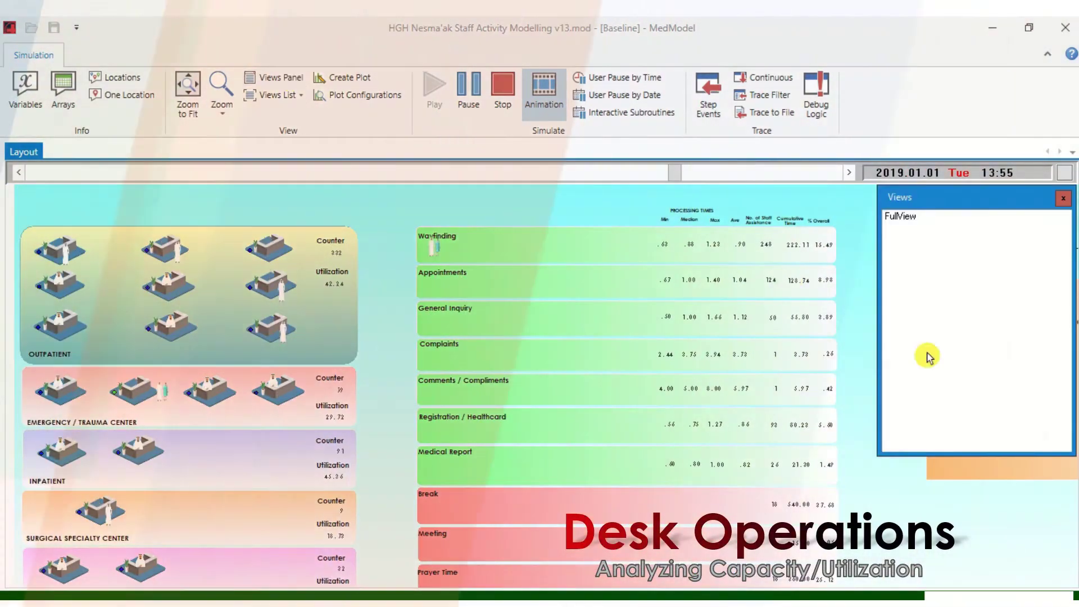
{"action": "left_click", "coordinate": [1062, 198]}
{"action": "left_click", "coordinate": [502, 87]}
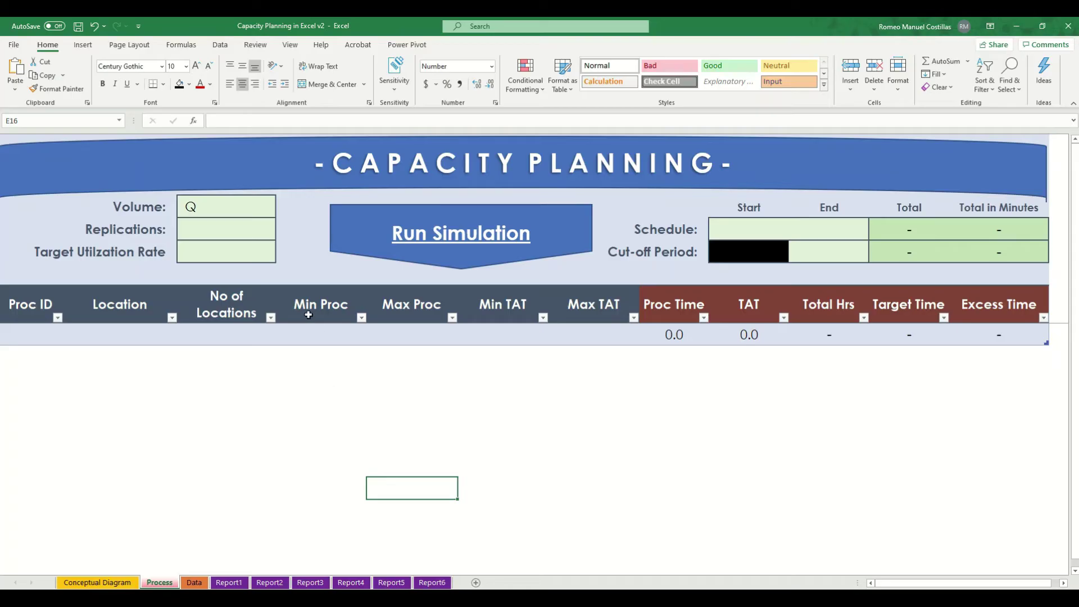
{"action": "left_click", "coordinate": [254, 214]}
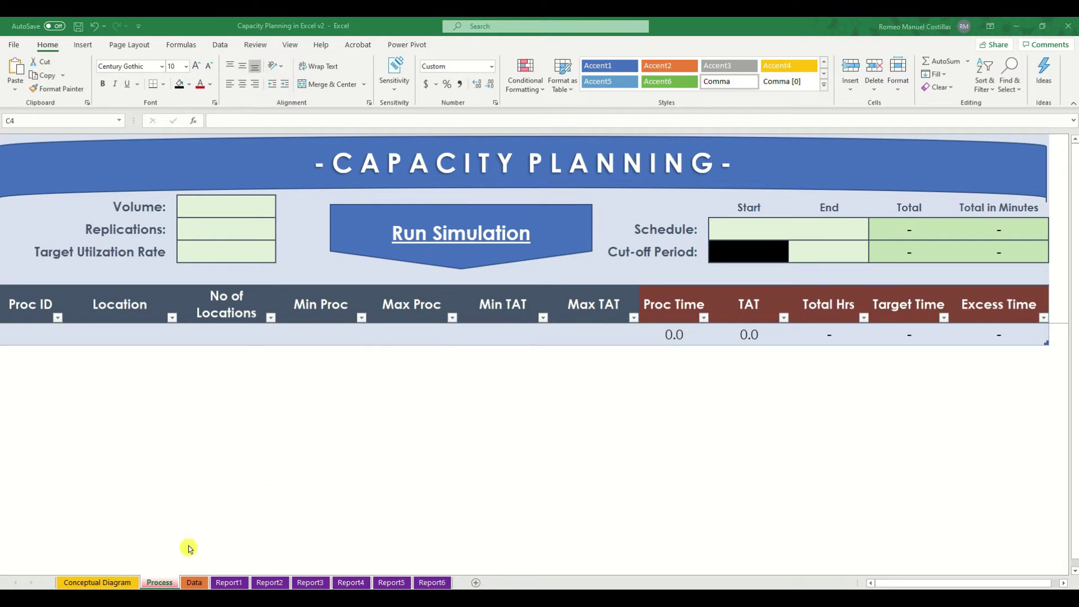
{"action": "left_click", "coordinate": [94, 582]}
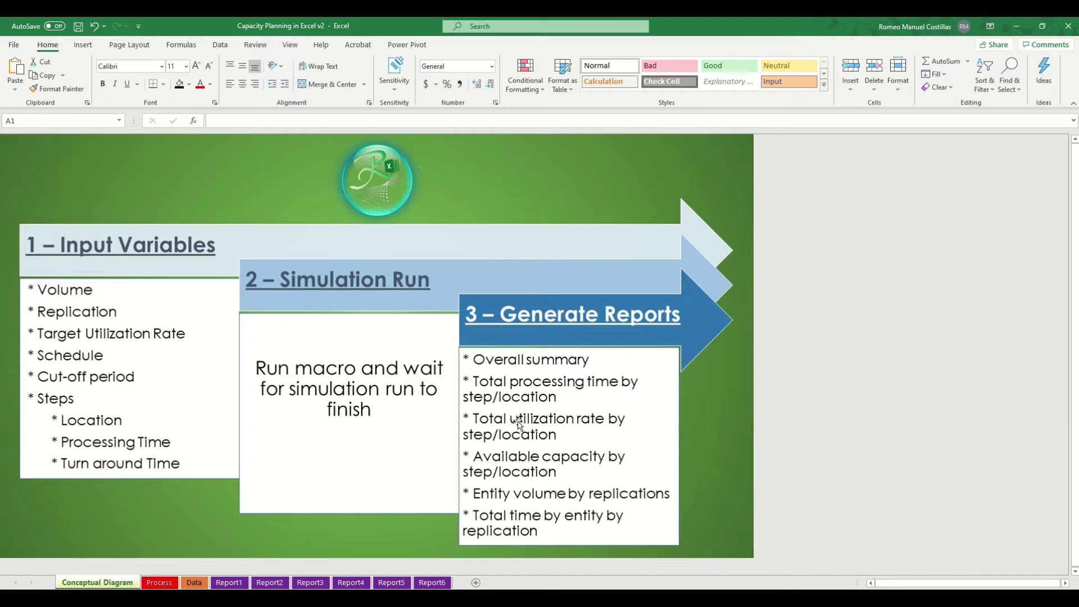
{"action": "left_click", "coordinate": [160, 582]}
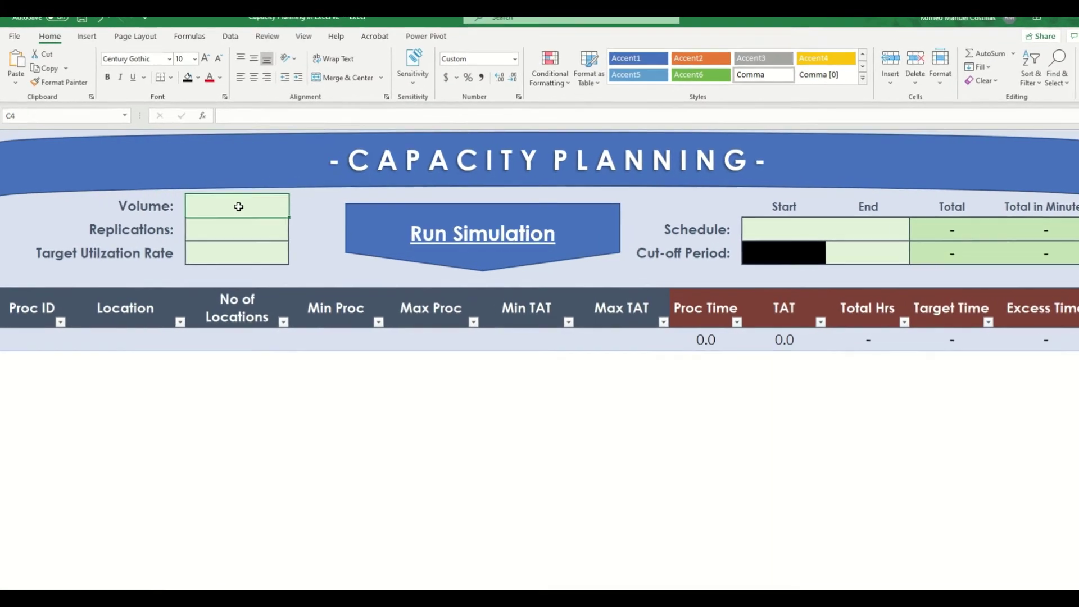
Enter 500 in C4, choose 1 replication, and set the Target Utilization Rate to 90%.
{"action": "type", "text": "500"}
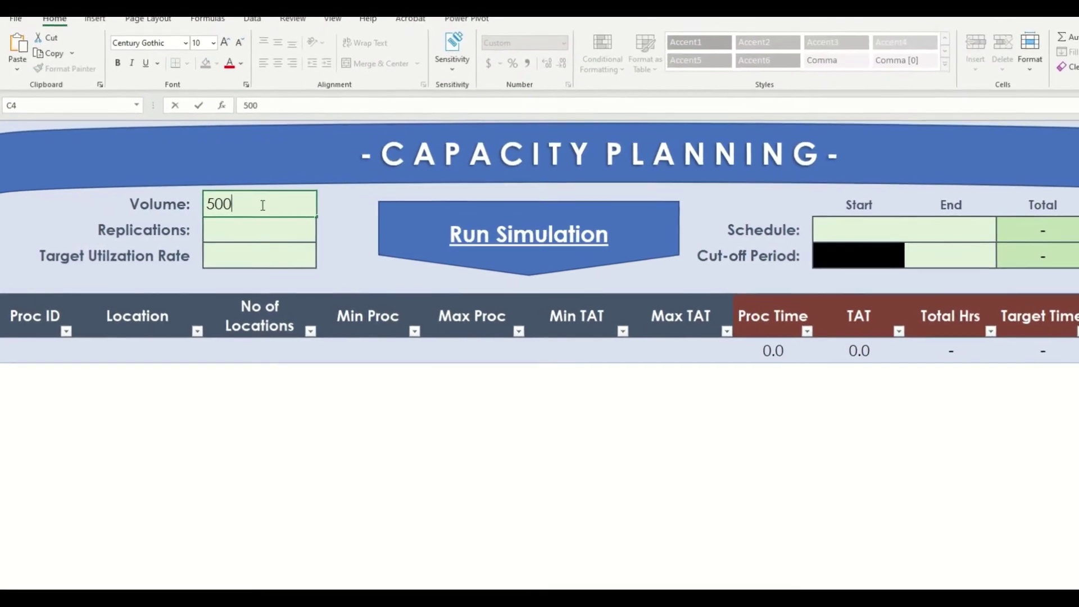
{"action": "key", "text": "Return"}
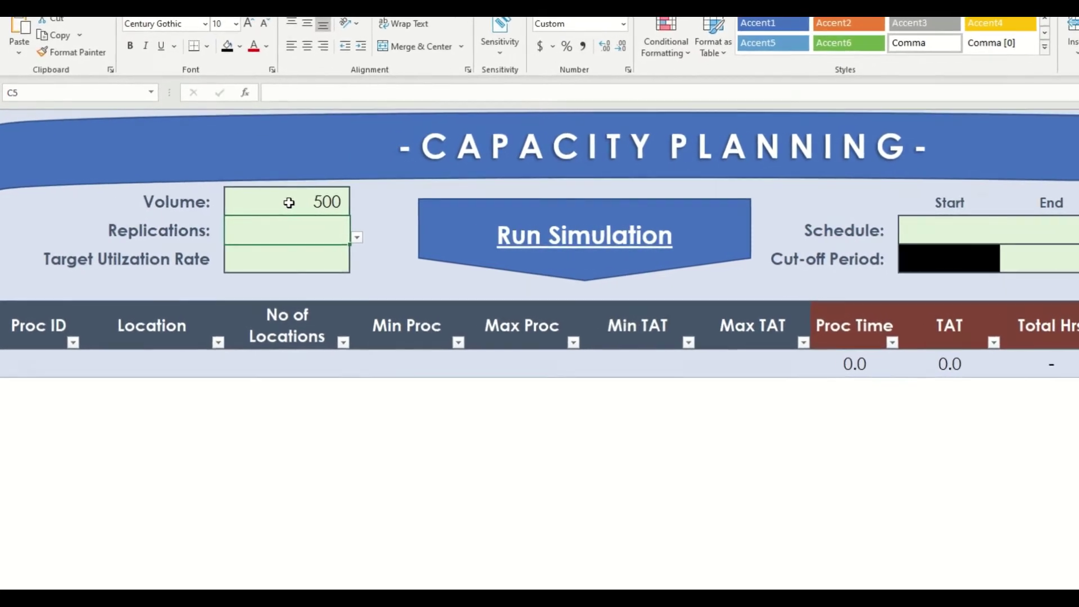
{"action": "left_click", "coordinate": [366, 237]}
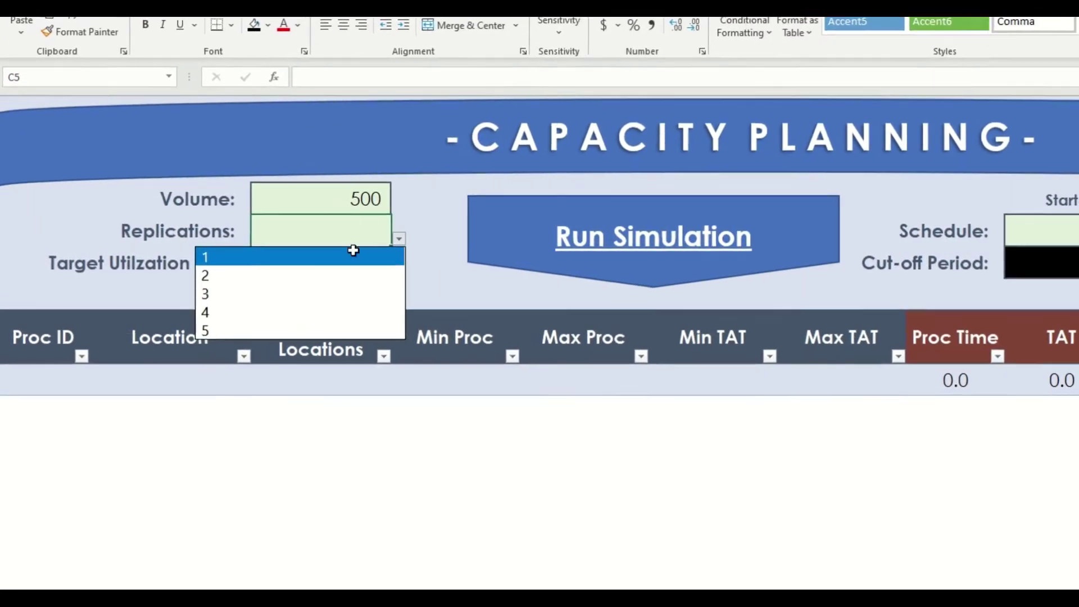
{"action": "left_click", "coordinate": [238, 258]}
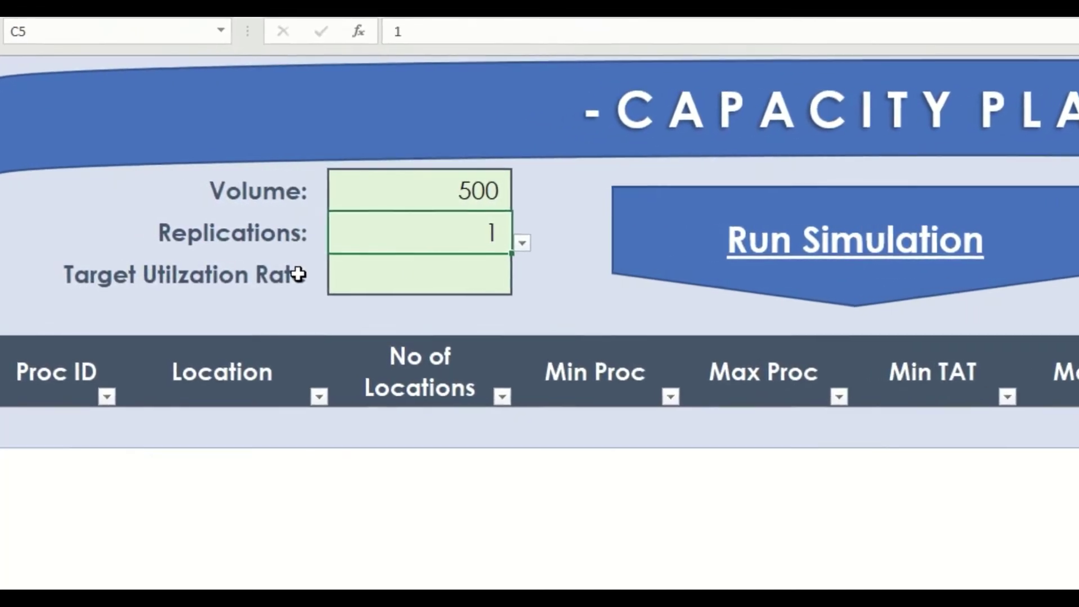
{"action": "left_click", "coordinate": [449, 279]}
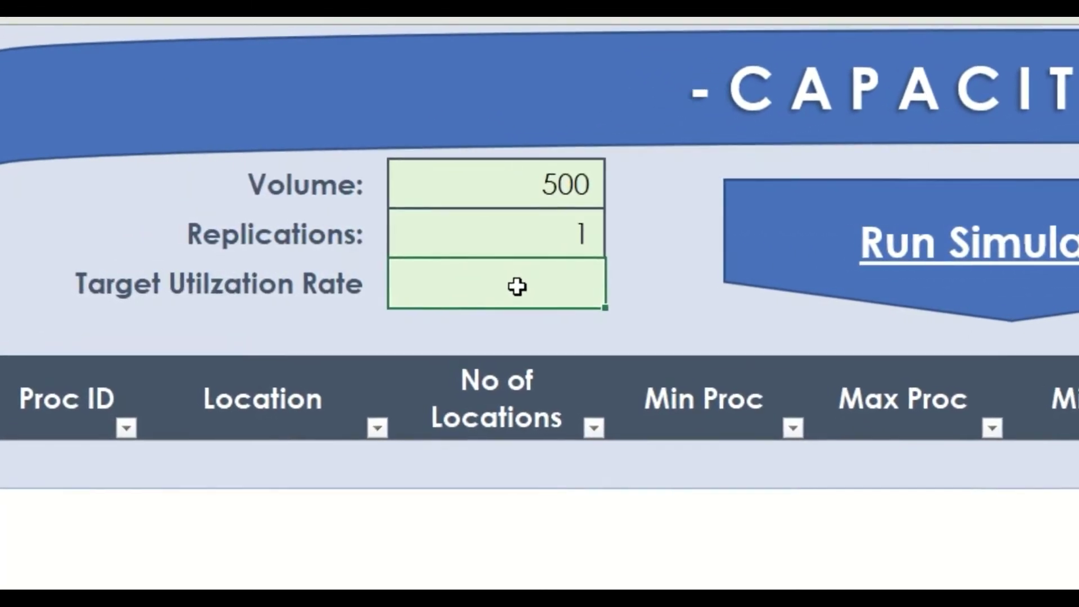
{"action": "type", "text": "90"}
{"action": "key", "text": "Return"}
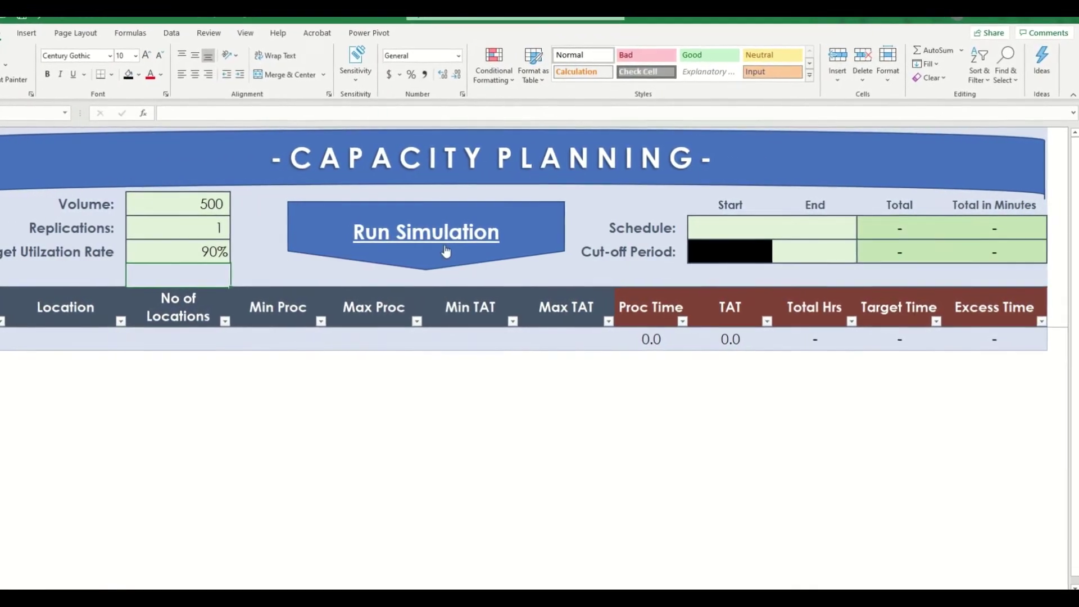
Start entering the 7:00 start time in the Schedule Start cell.
{"action": "left_click", "coordinate": [711, 227]}
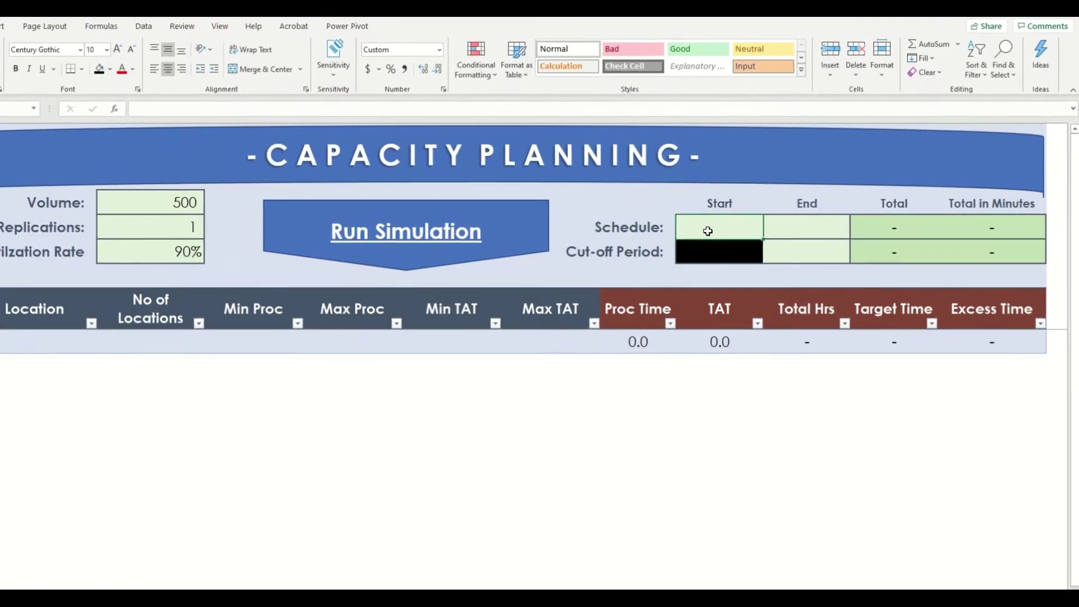
{"action": "type", "text": "7"}
{"action": "type", "text": ":"}
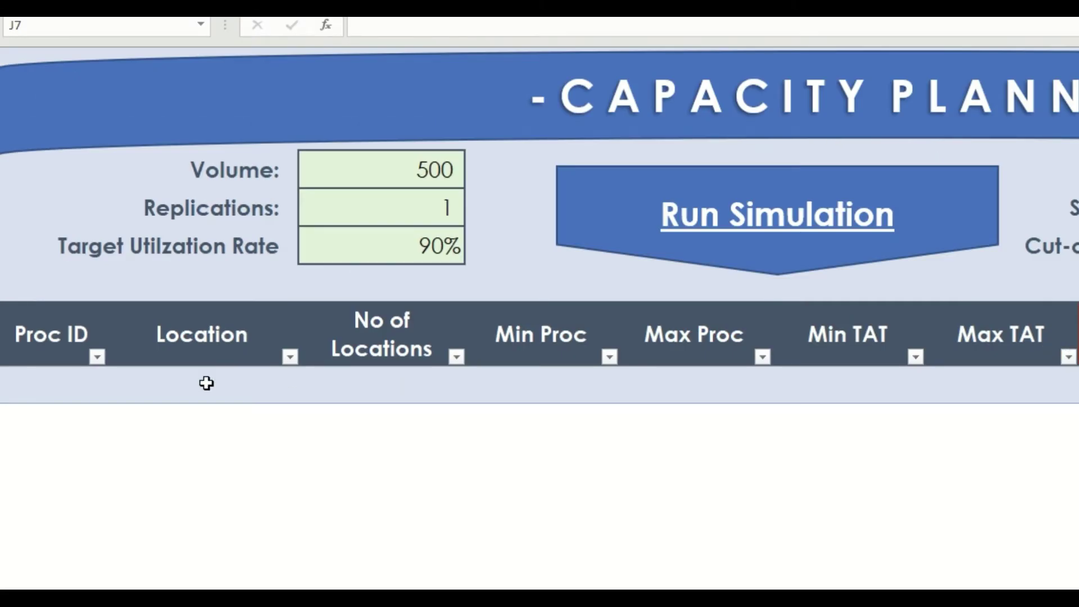
Add a Calls row to the process table with 10 locations.
{"action": "left_click", "coordinate": [207, 384]}
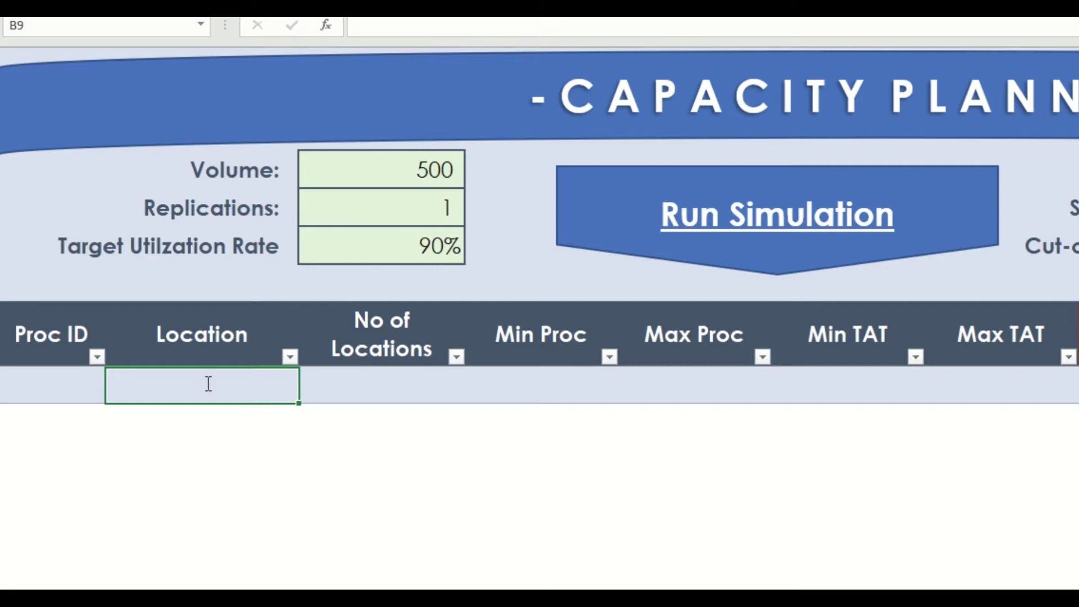
{"action": "type", "text": "Calls"}
{"action": "key", "text": "Tab"}
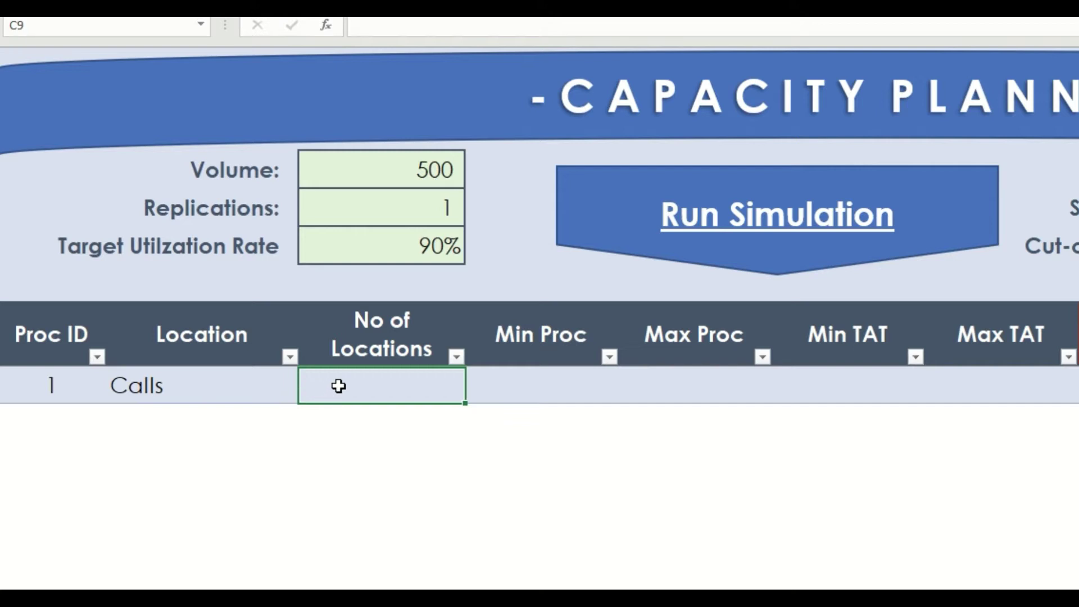
{"action": "type", "text": "10"}
{"action": "key", "text": "Return"}
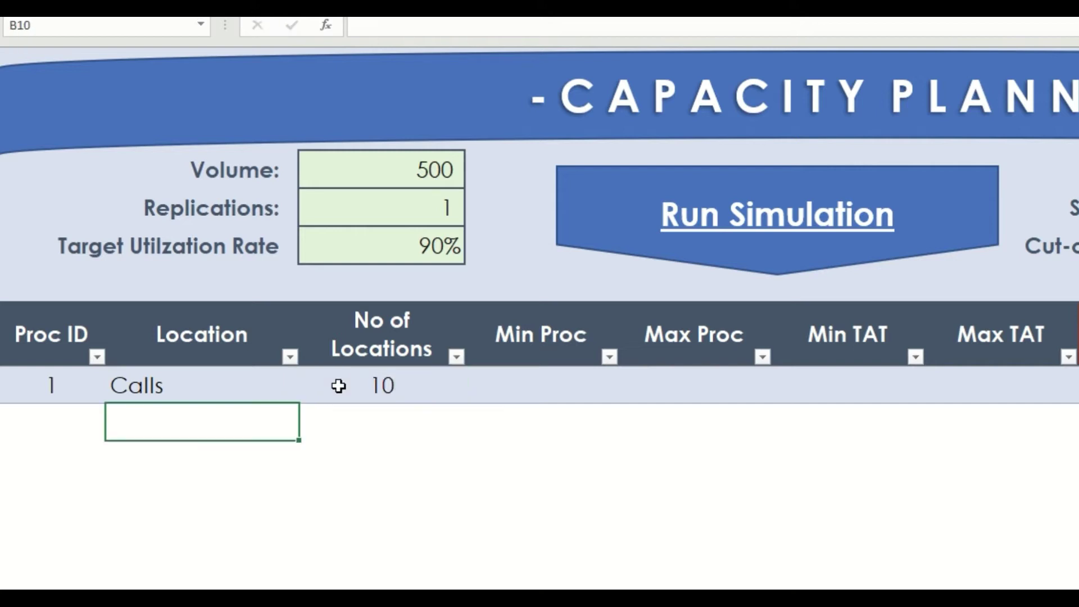
{"action": "key", "text": "Up"}
{"action": "key", "text": "Right"}
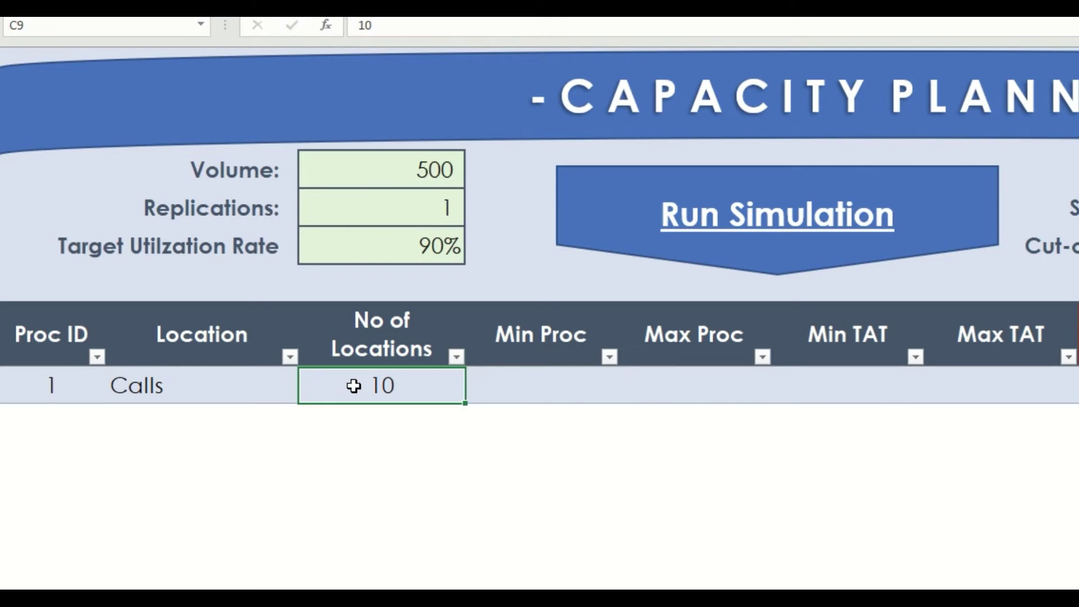
Give Calls processing times 2–5 and TAT 0.5–1.5.
{"action": "left_click", "coordinate": [522, 383]}
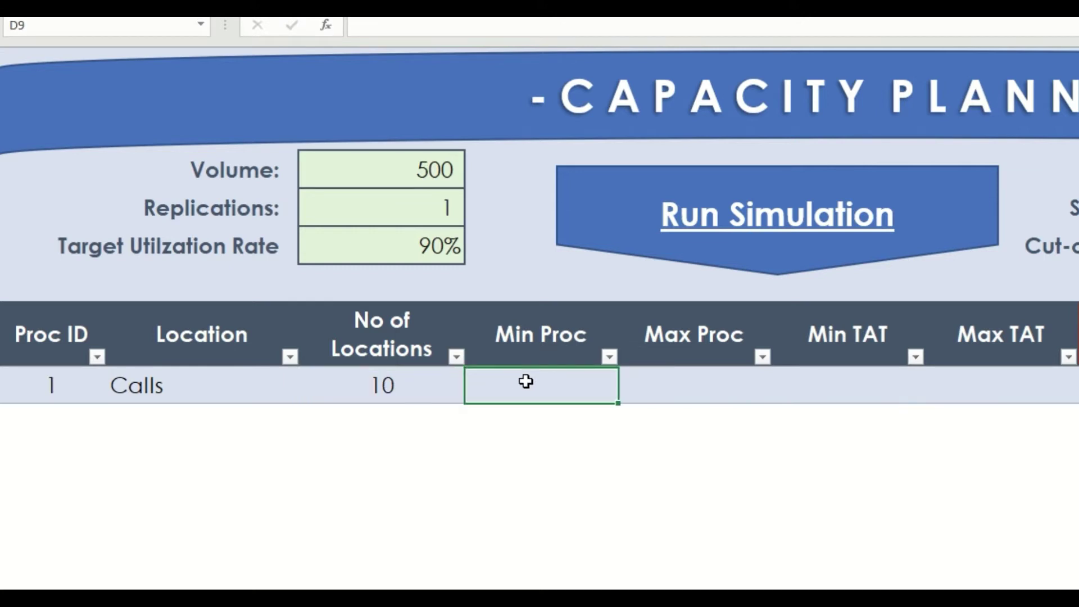
{"action": "type", "text": "2"}
{"action": "key", "text": "Tab"}
{"action": "type", "text": "5"}
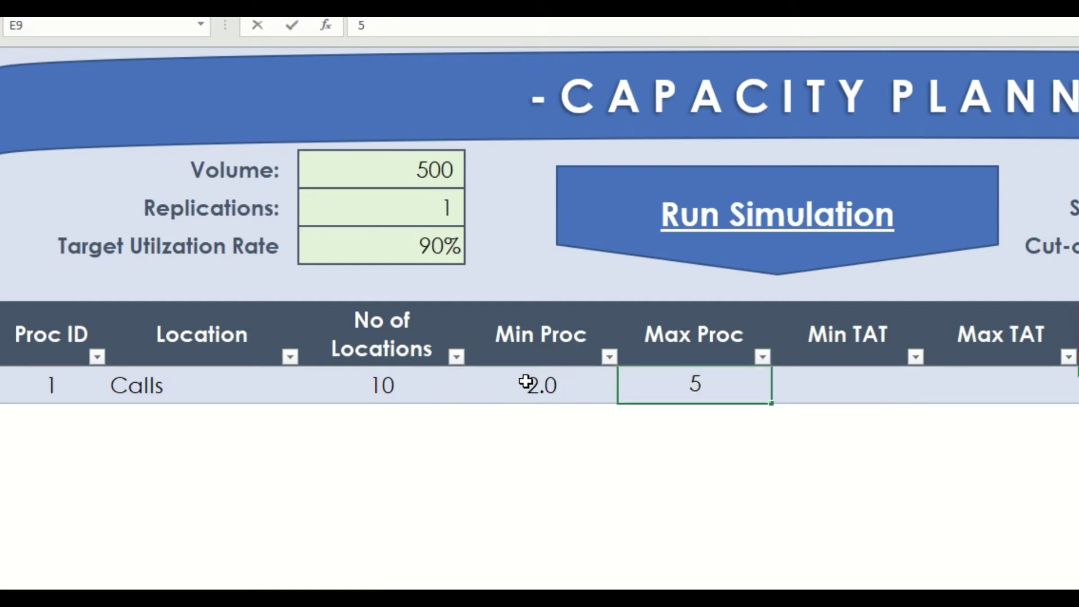
{"action": "key", "text": "Tab"}
{"action": "type", "text": "0"}
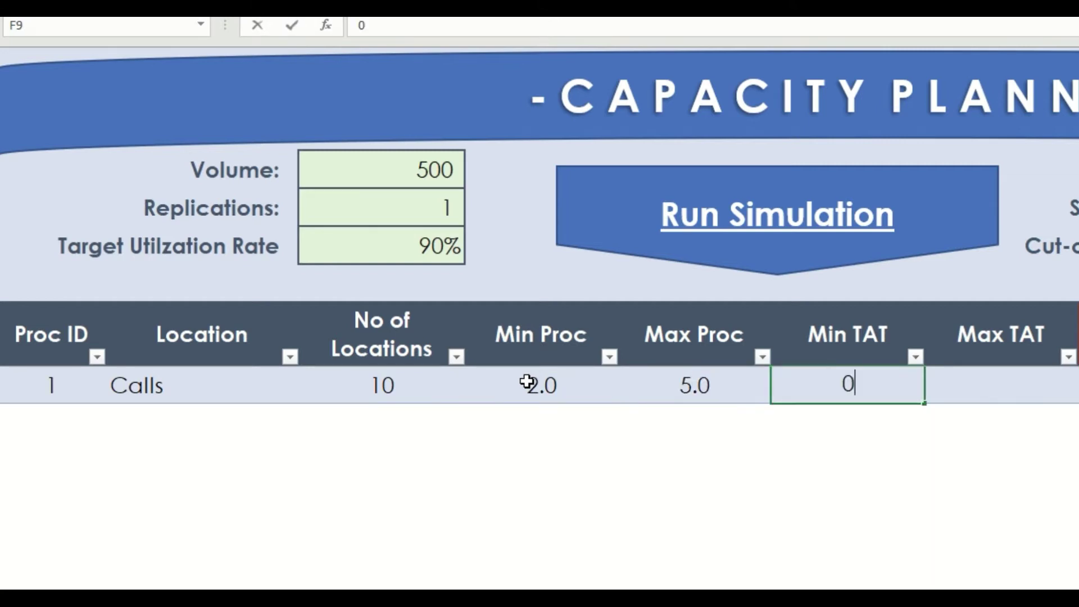
{"action": "type", "text": ".5"}
{"action": "key", "text": "Tab"}
{"action": "type", "text": "1.5"}
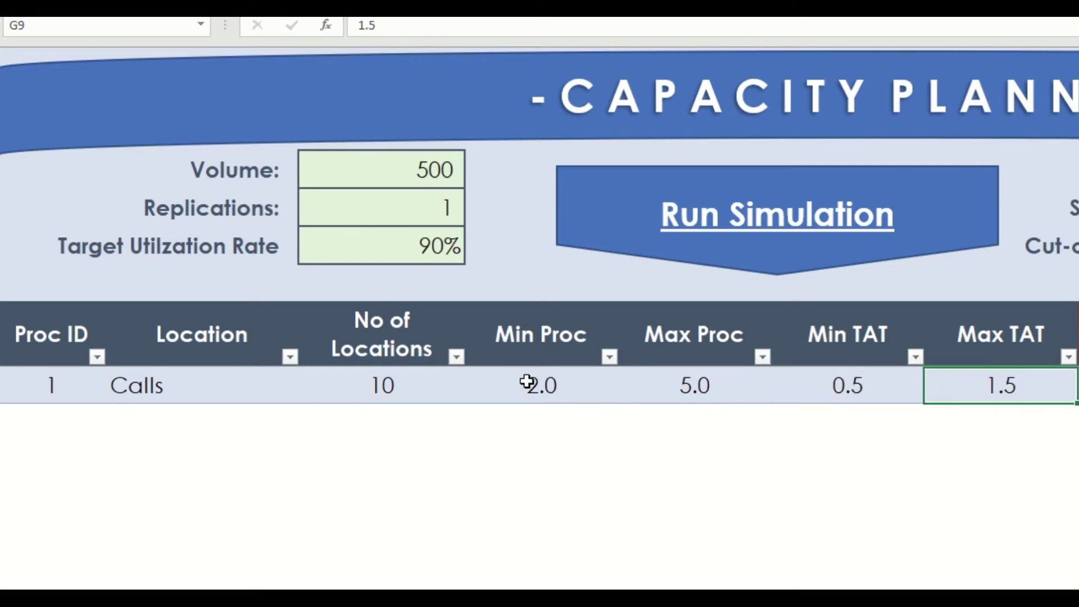
{"action": "key", "text": "Return"}
{"action": "left_click", "coordinate": [527, 382]}
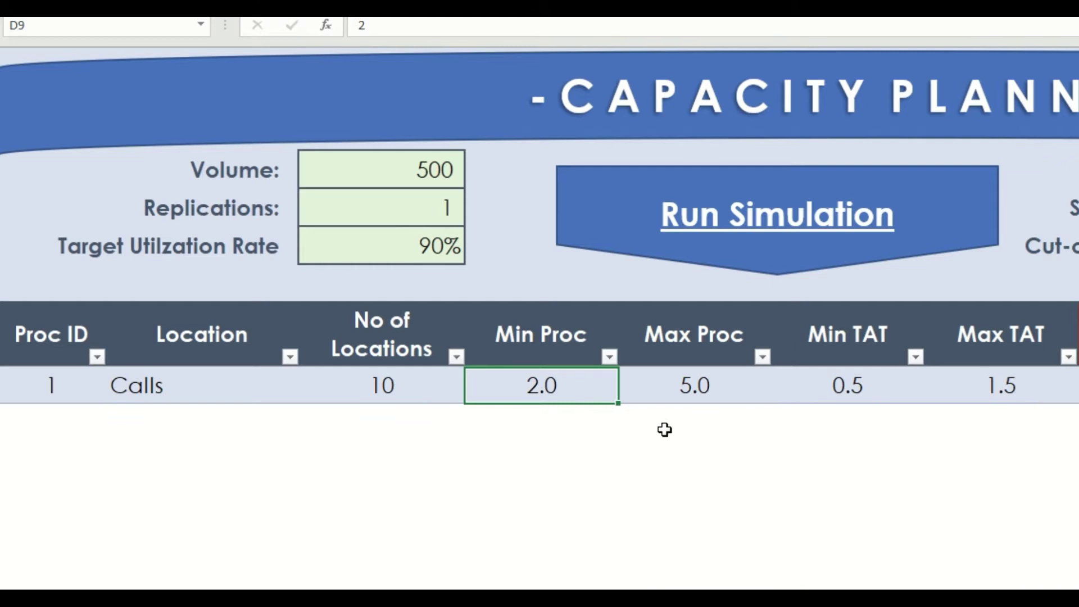
Add the QA row with 5 locations, processing 1–5 and TAT 0.5–1.5.
{"action": "left_click", "coordinate": [193, 419]}
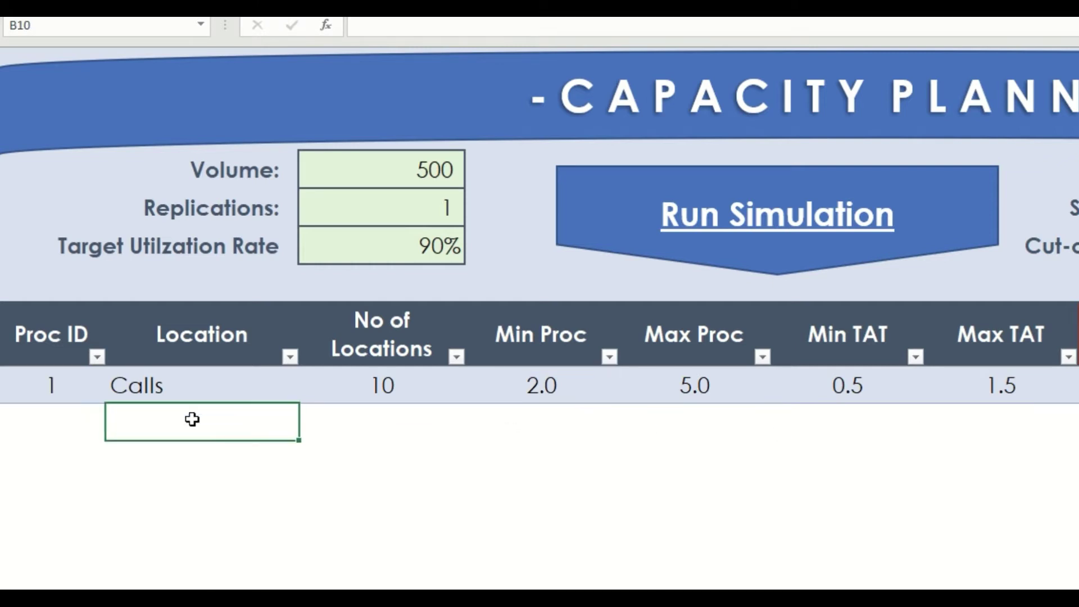
{"action": "type", "text": "QA"}
{"action": "key", "text": "Tab"}
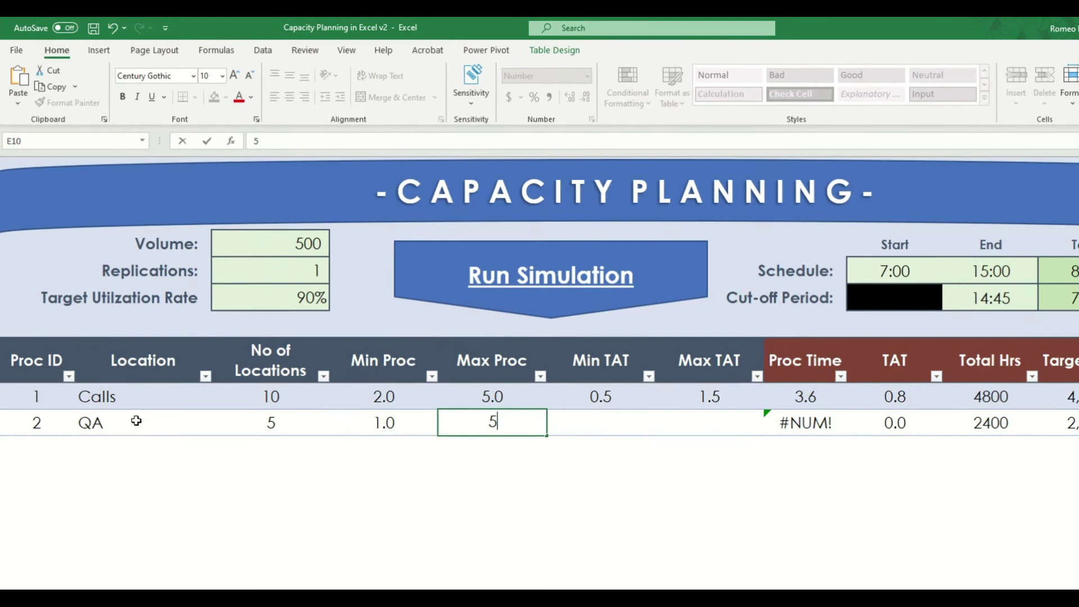
{"action": "key", "text": "Tab"}
{"action": "type", "text": "0.5"}
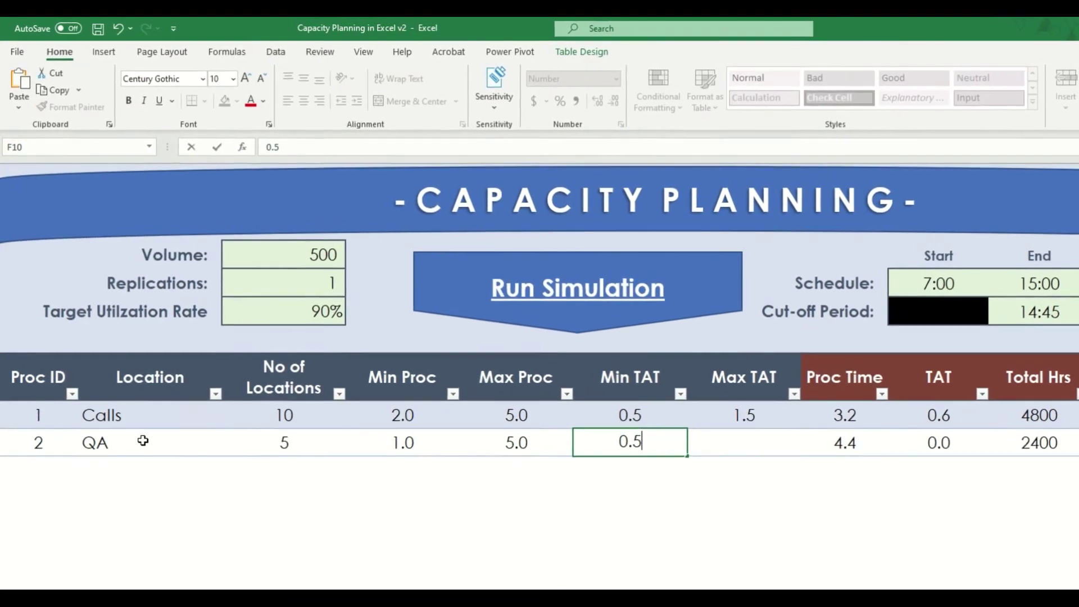
{"action": "key", "text": "Tab"}
{"action": "type", "text": "1.5"}
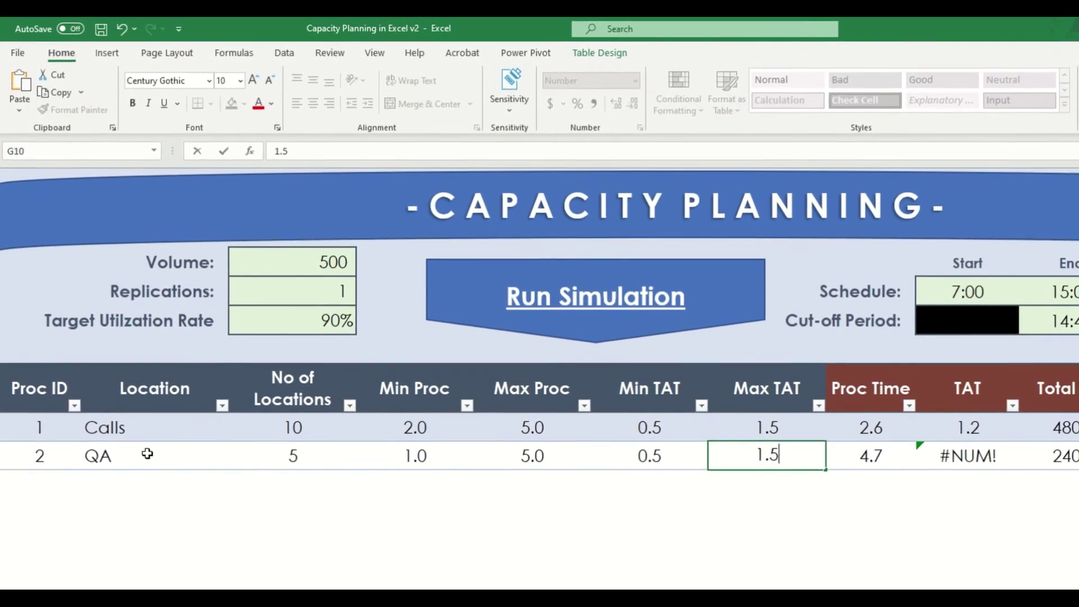
{"action": "key", "text": "Tab"}
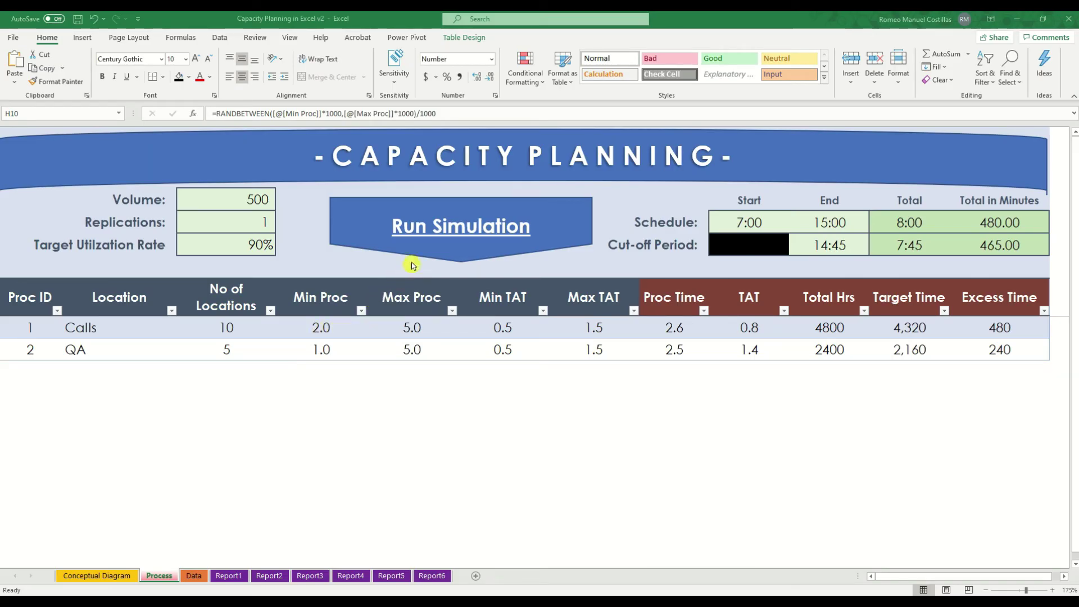
Run the simulation, confirm Yes to start processing, and dismiss the completion message.
{"action": "left_click", "coordinate": [437, 237]}
{"action": "left_click", "coordinate": [522, 351]}
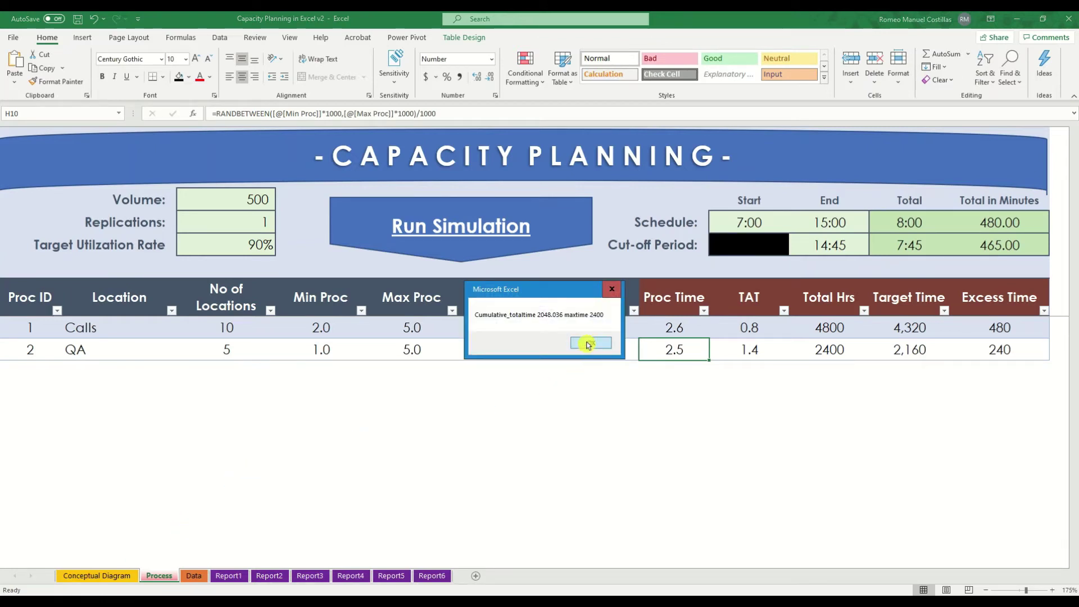
{"action": "left_click", "coordinate": [587, 341]}
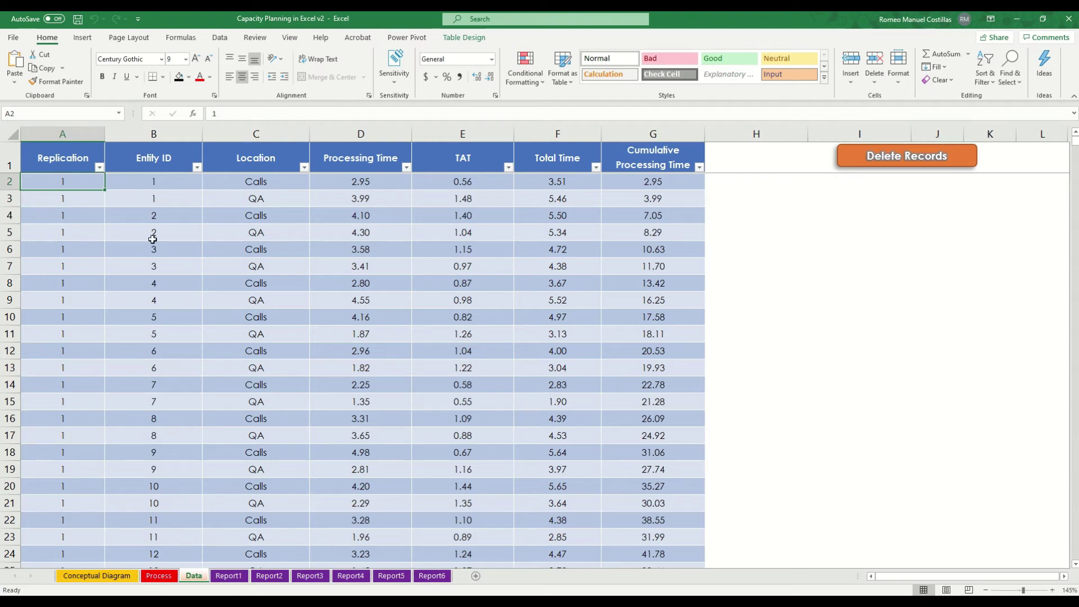
{"action": "scroll", "coordinate": [152, 236], "scroll_direction": "down", "scroll_amount": 5}
{"action": "scroll", "coordinate": [151, 238], "scroll_direction": "up", "scroll_amount": 5}
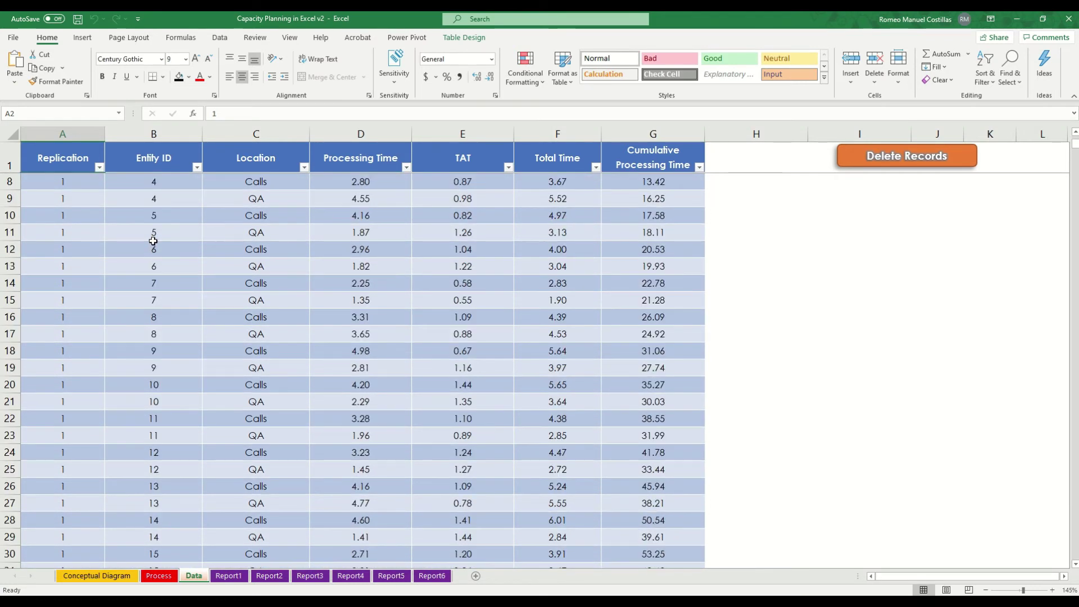
{"action": "scroll", "coordinate": [278, 296], "scroll_direction": "down", "scroll_amount": 11}
{"action": "scroll", "coordinate": [277, 295], "scroll_direction": "up", "scroll_amount": 11}
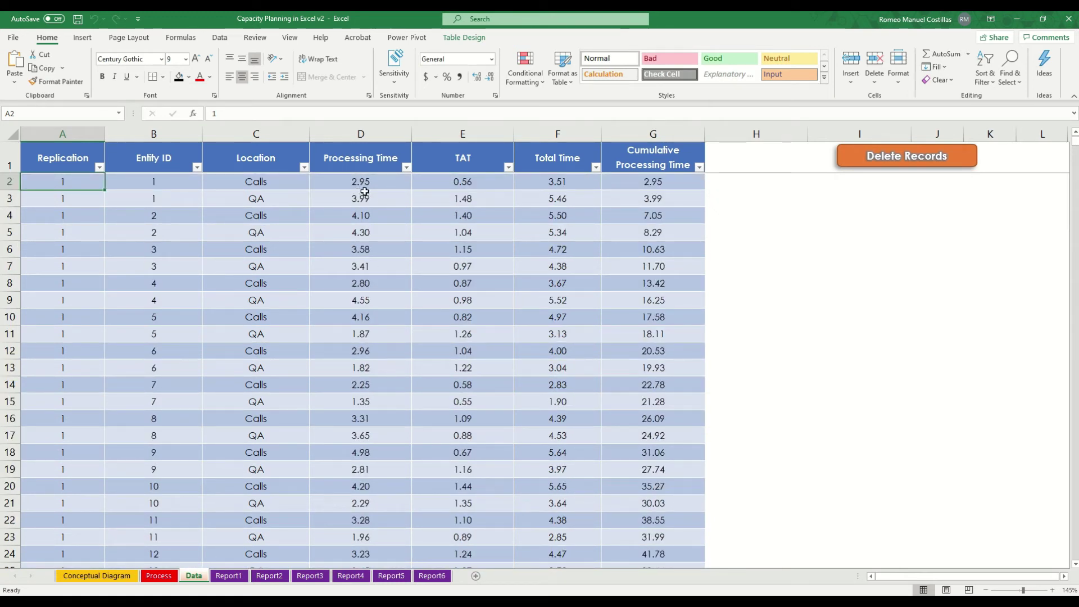
{"action": "left_click", "coordinate": [406, 167]}
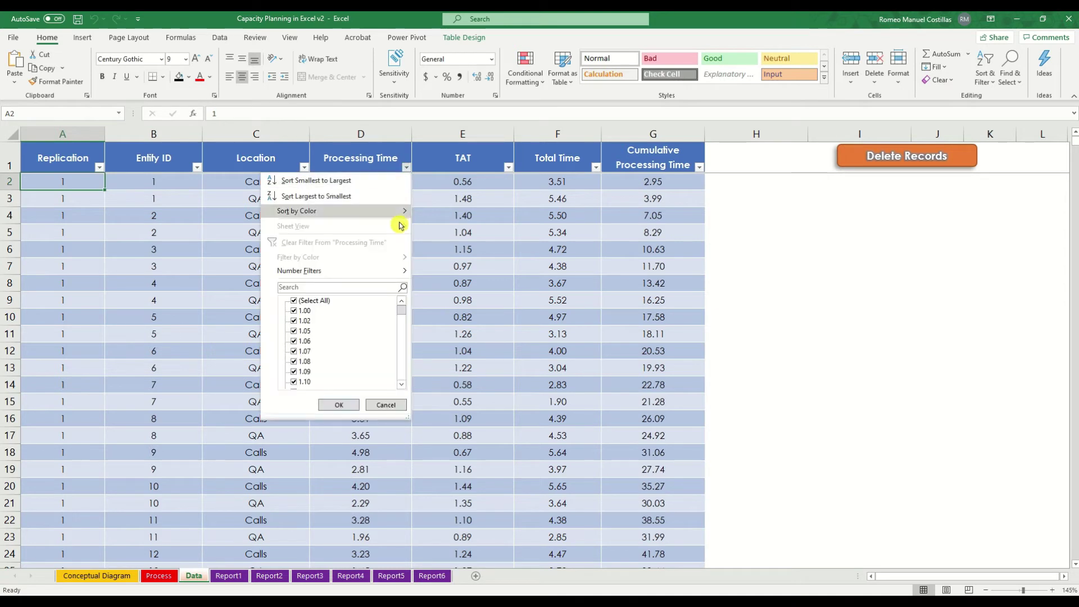
{"action": "scroll", "coordinate": [403, 309], "scroll_direction": "down", "scroll_amount": 5}
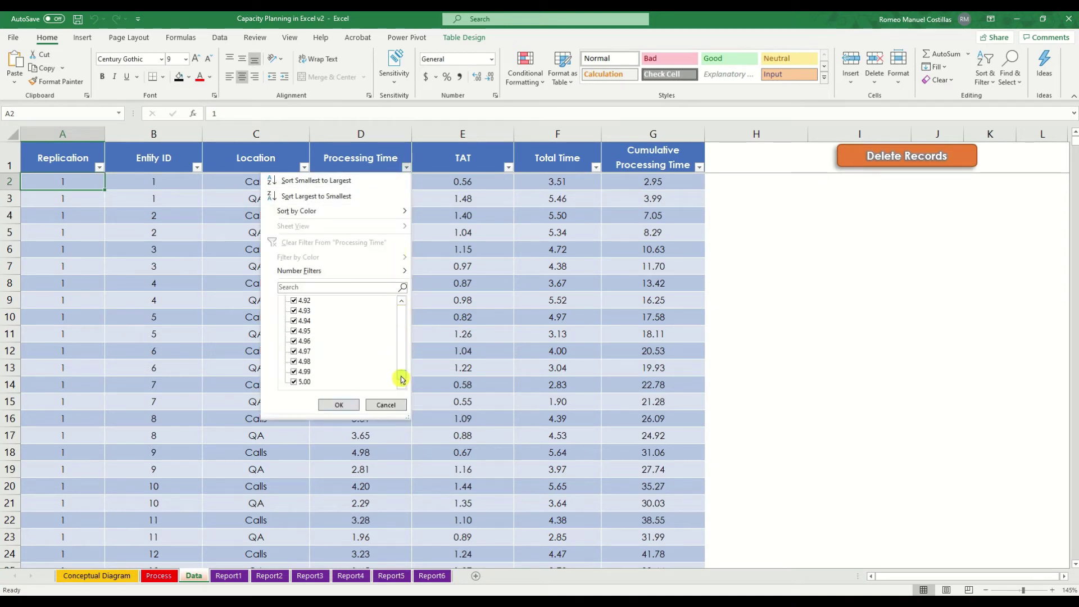
{"action": "scroll", "coordinate": [402, 308], "scroll_direction": "up", "scroll_amount": 5}
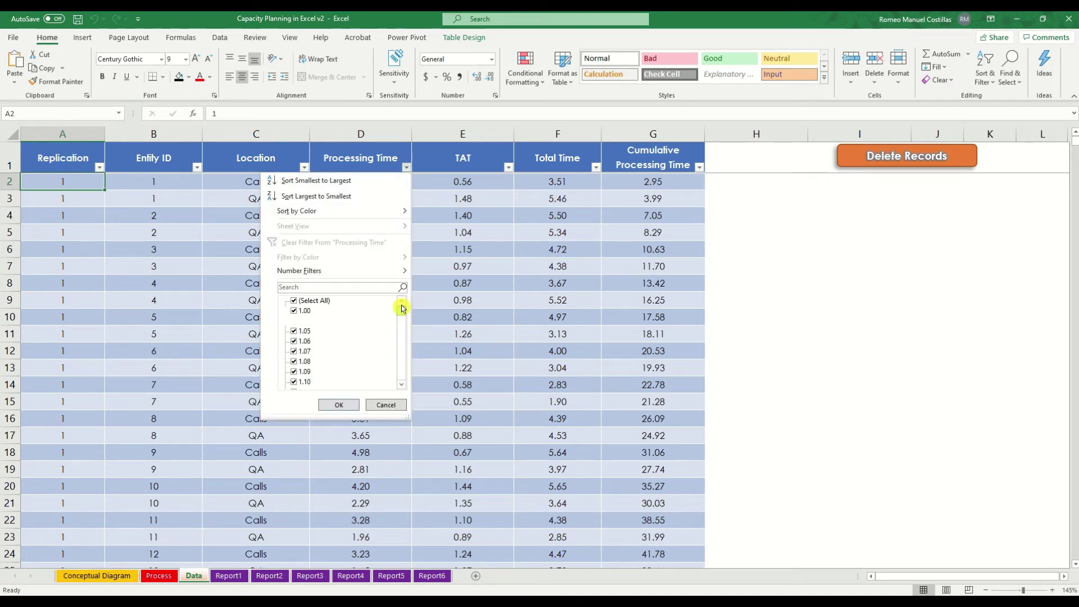
{"action": "left_click", "coordinate": [386, 405]}
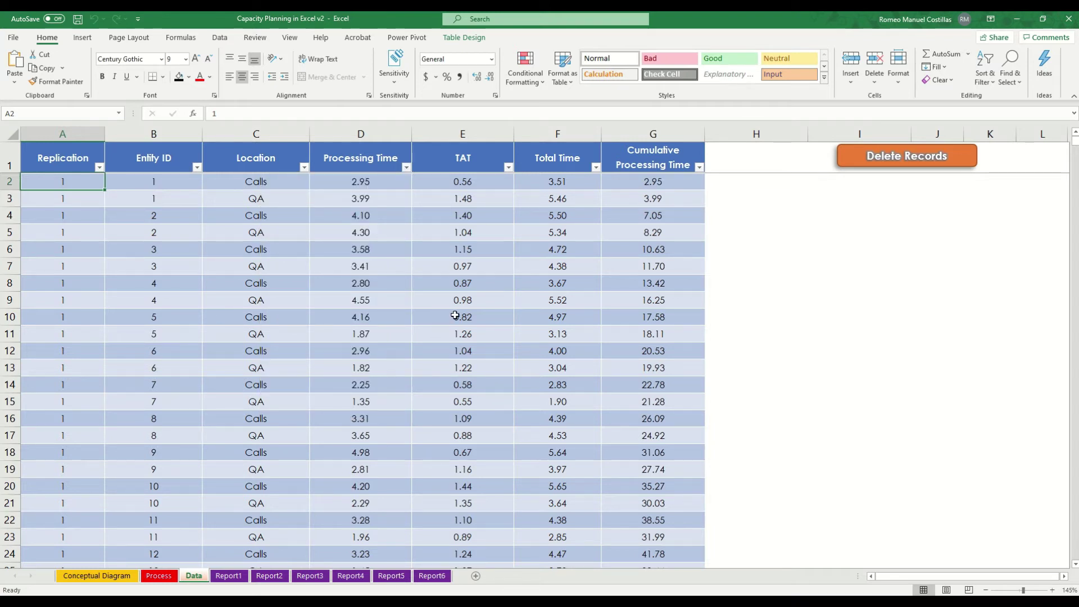
{"action": "left_click", "coordinate": [507, 168]}
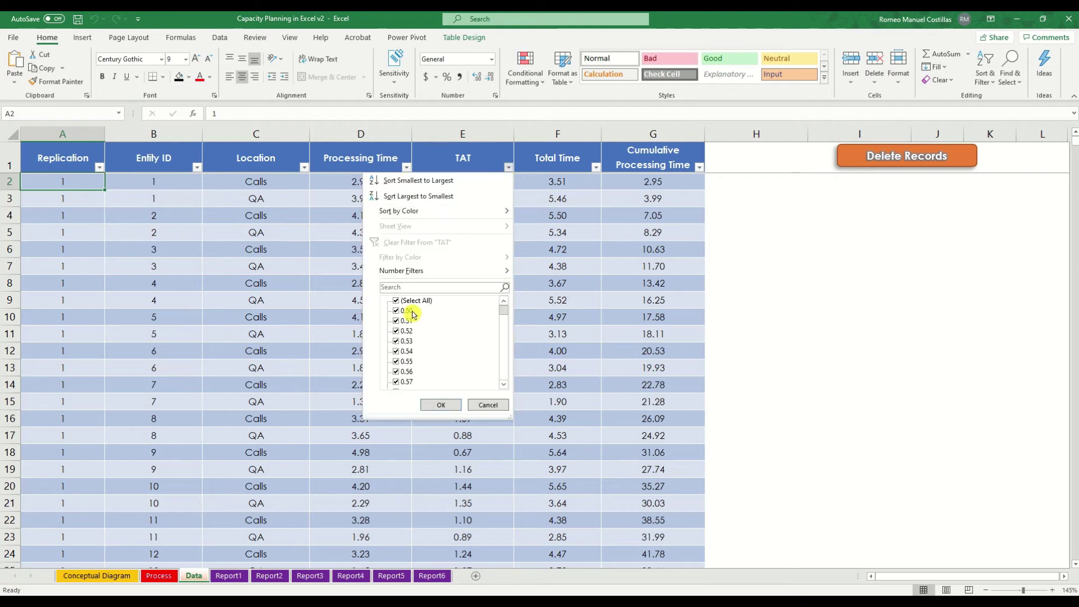
{"action": "left_click_drag", "start_coordinate": [504, 314], "coordinate": [506, 290]}
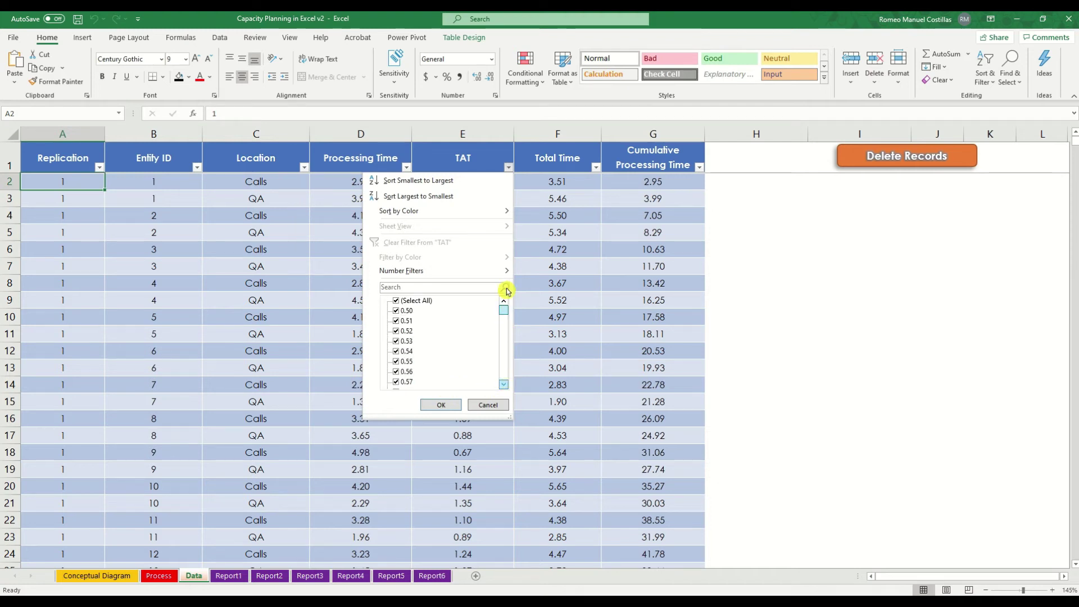
{"action": "left_click", "coordinate": [488, 405]}
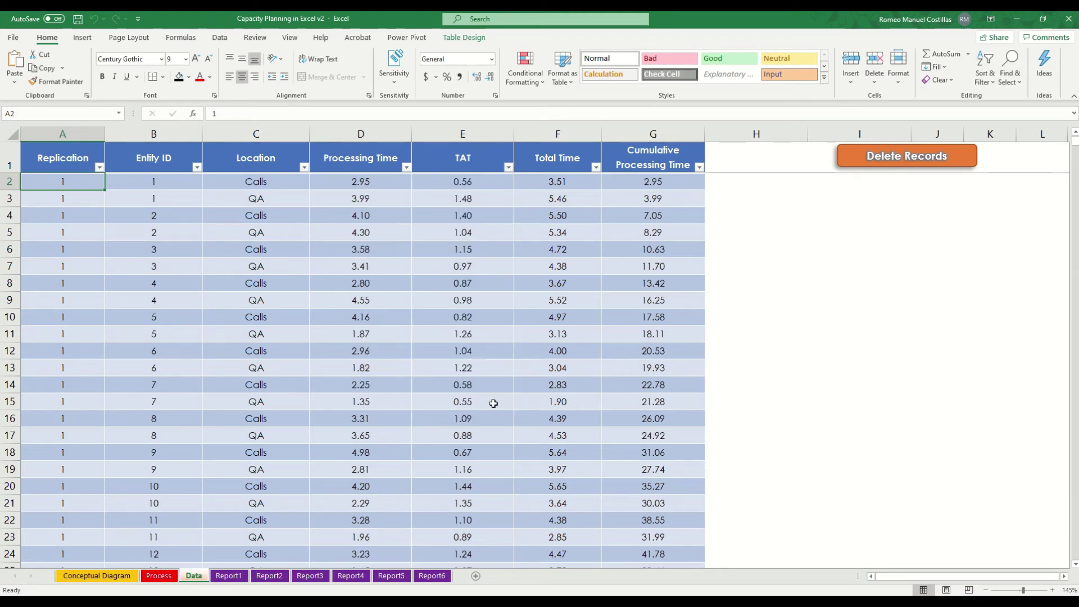
Open Report1 and scroll through the Entity Volume by Replication chart and summary.
{"action": "left_click", "coordinate": [230, 575]}
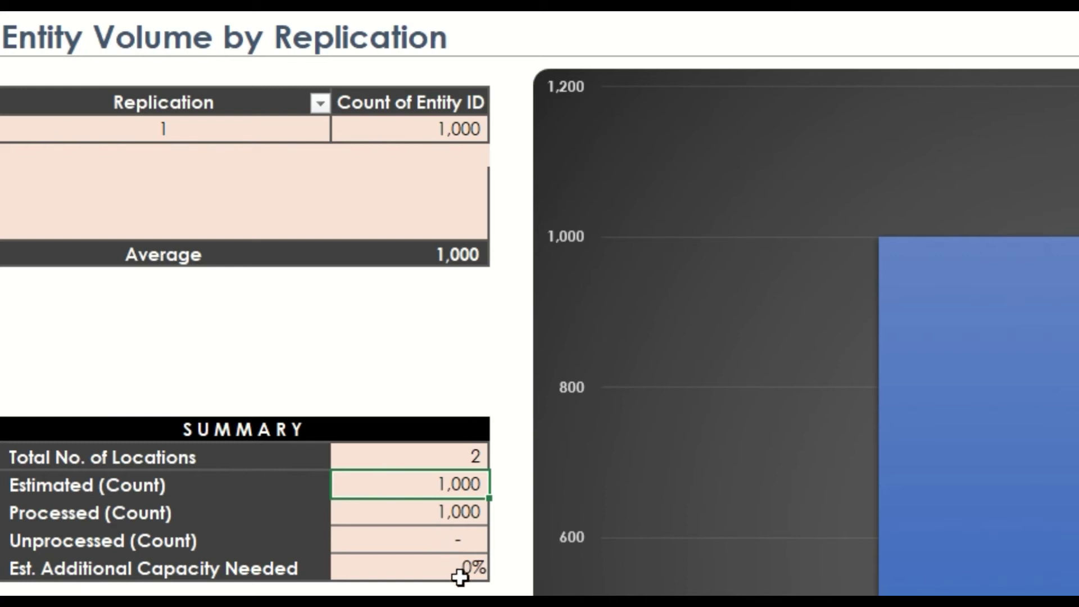
{"action": "scroll", "coordinate": [814, 549], "scroll_direction": "down", "scroll_amount": 5}
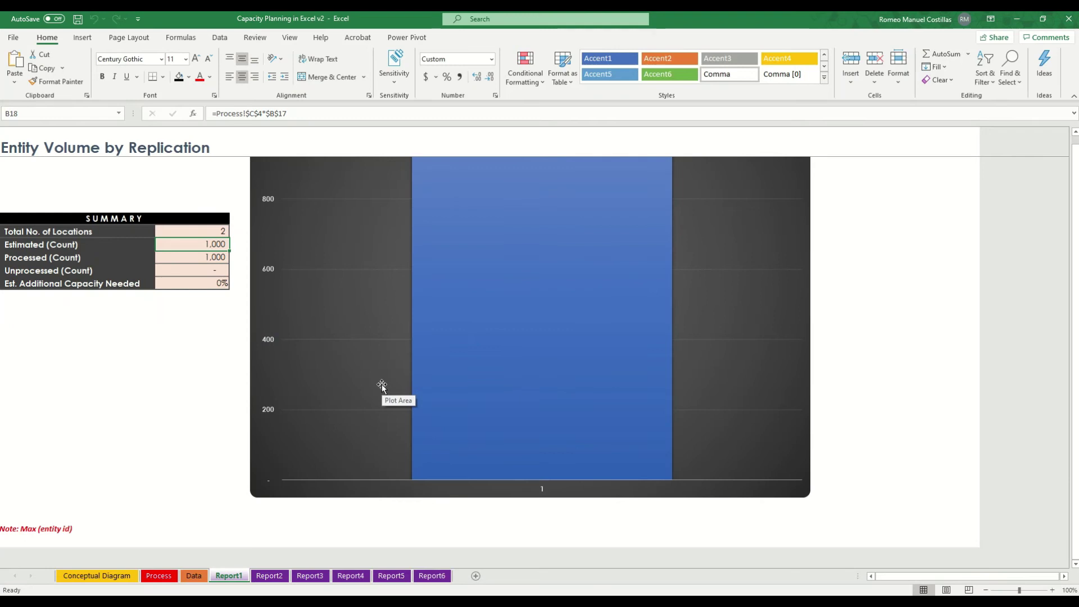
{"action": "scroll", "coordinate": [381, 386], "scroll_direction": "up", "scroll_amount": 3}
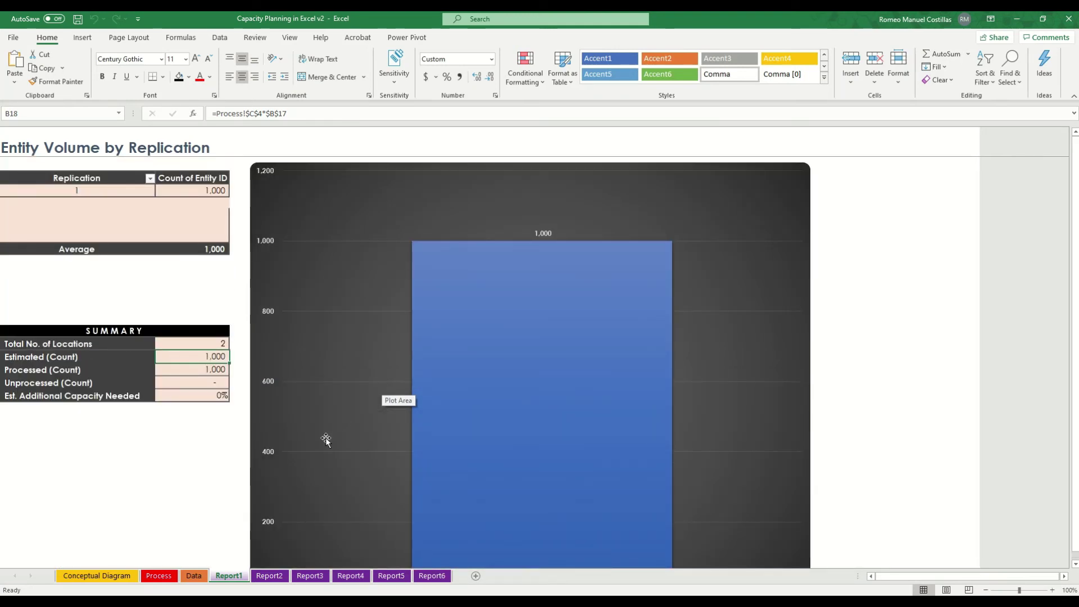
Review Report2's timings pie chart and its 76.5% share formula with the ribbon collapsed, then open Report3.
{"action": "left_click", "coordinate": [270, 575]}
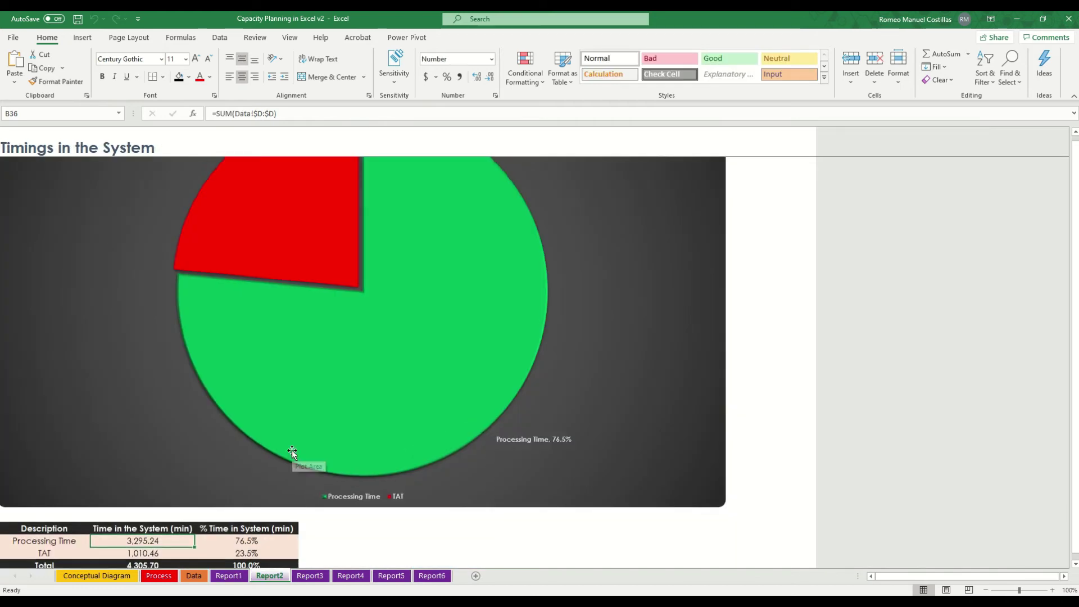
{"action": "key", "text": "ctrl+F1"}
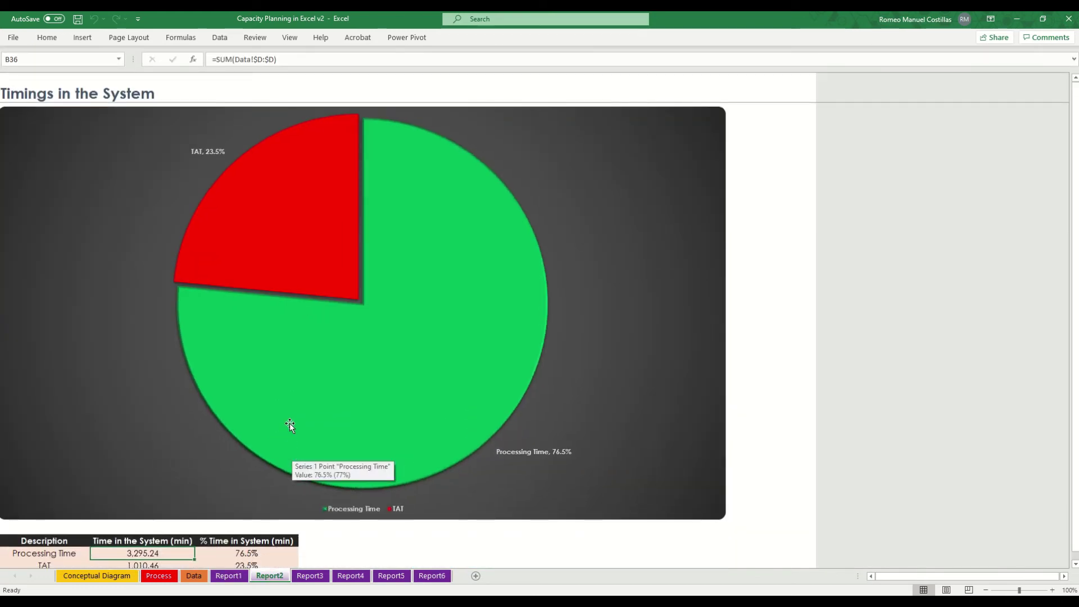
{"action": "scroll", "coordinate": [289, 423], "scroll_direction": "down", "scroll_amount": 1}
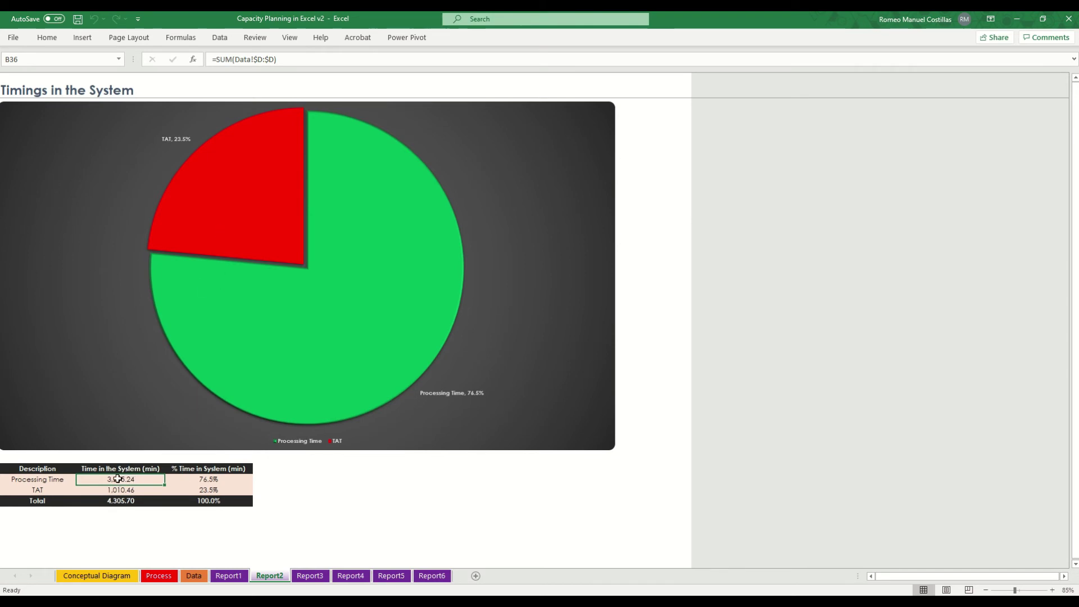
{"action": "scroll", "coordinate": [135, 477], "scroll_direction": "up", "scroll_amount": 1}
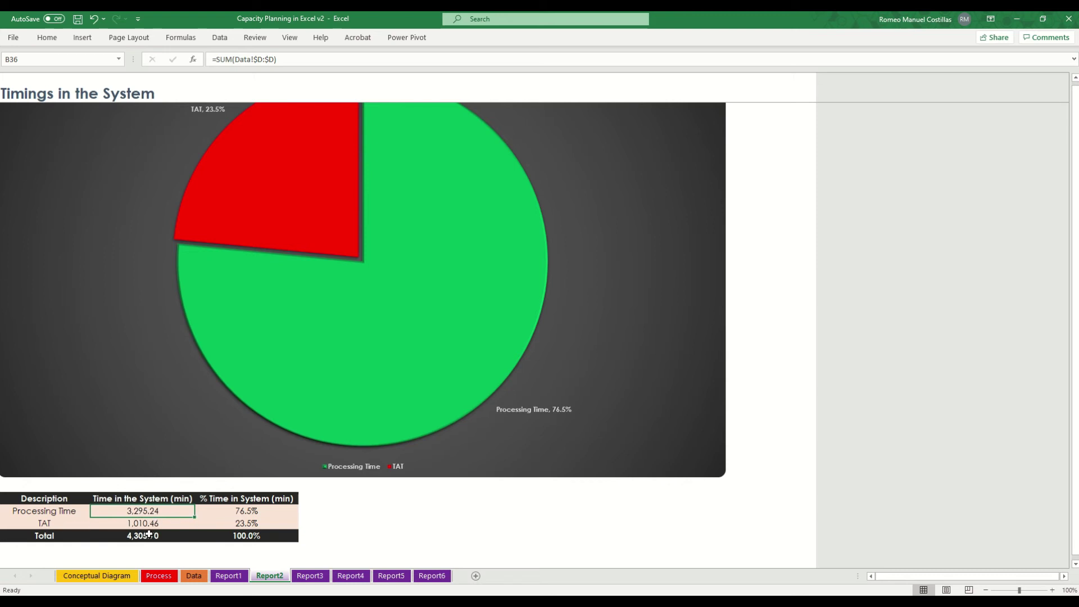
{"action": "left_click", "coordinate": [256, 512]}
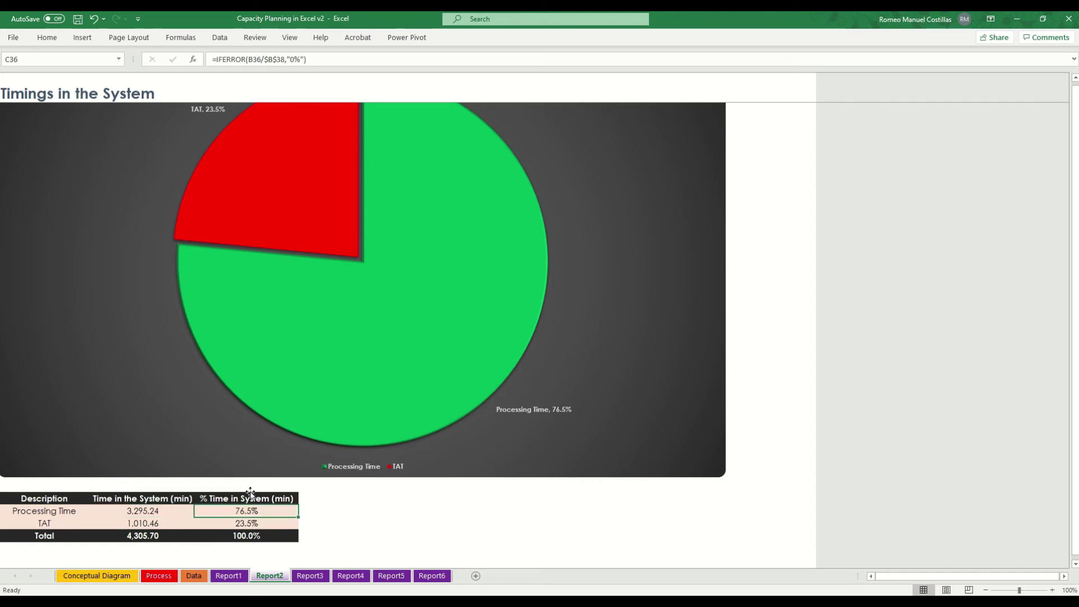
{"action": "left_click", "coordinate": [307, 577]}
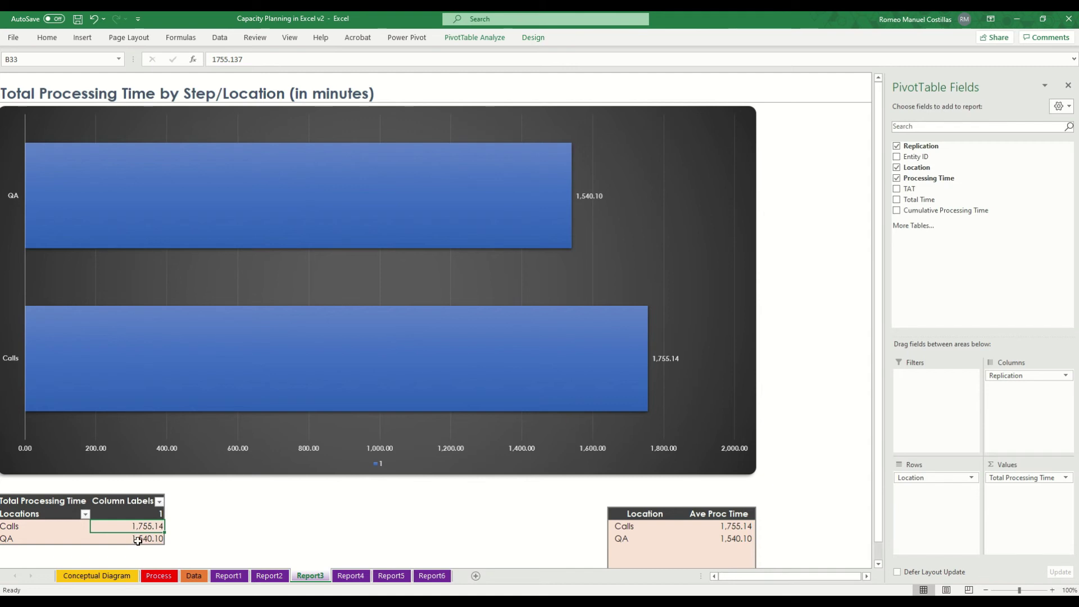
{"action": "mouse_move", "coordinate": [138, 540]}
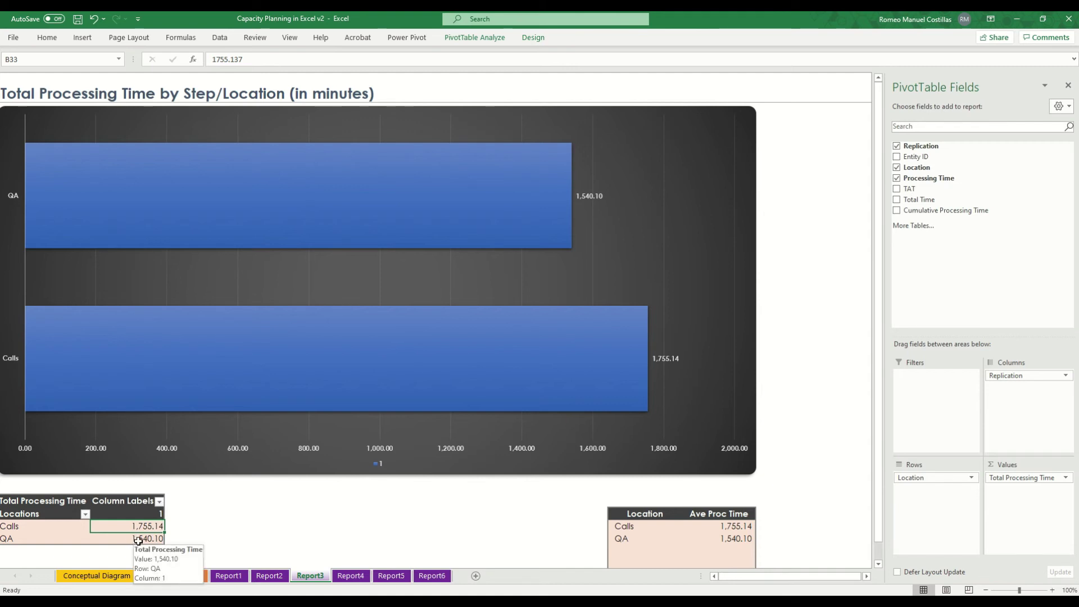
{"action": "left_click", "coordinate": [158, 516]}
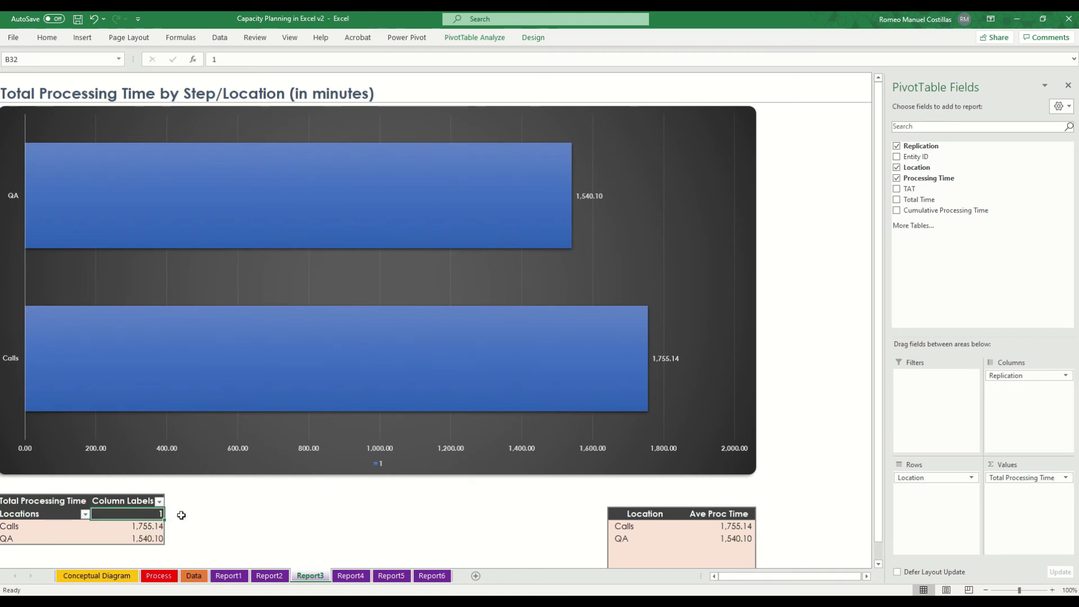
View Report4's utilization chart (Calls 37%, QA 64%), then move to Report5.
{"action": "left_click", "coordinate": [352, 577]}
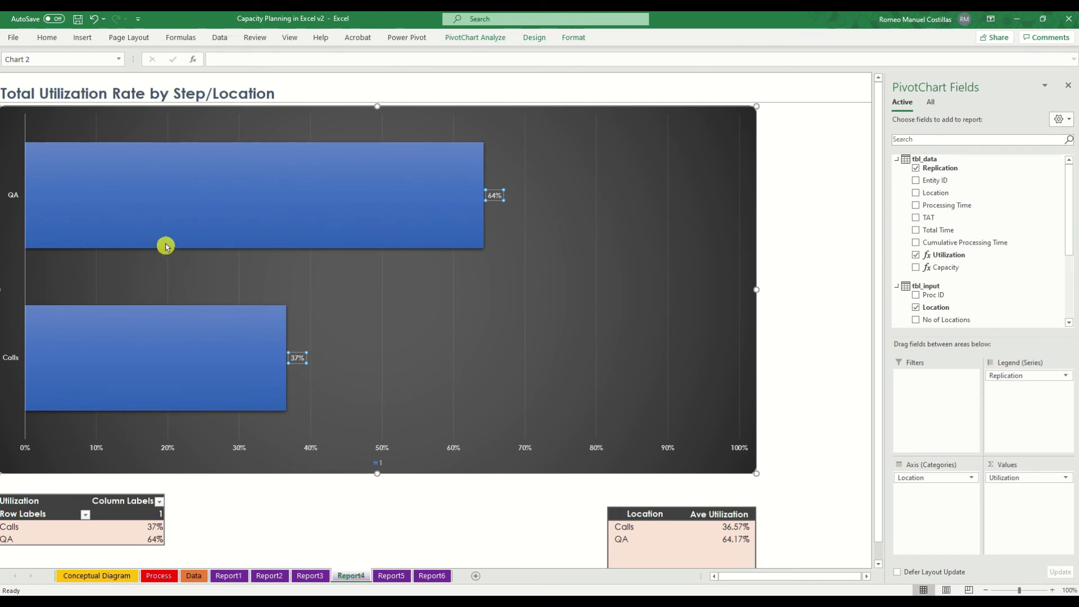
{"action": "mouse_move", "coordinate": [162, 226]}
{"action": "left_click", "coordinate": [393, 576]}
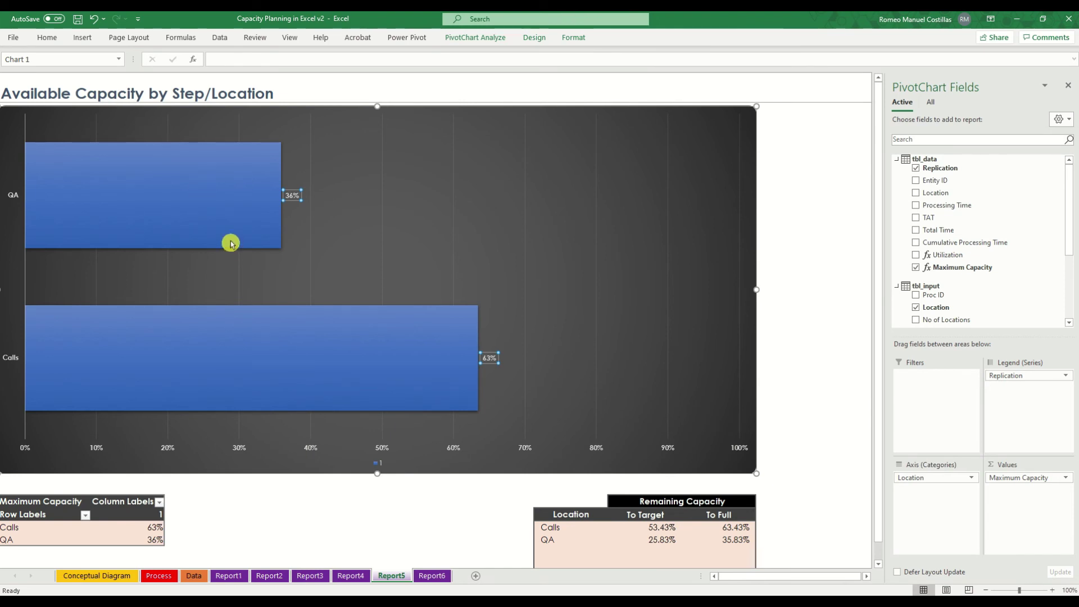
Review Report5's available-capacity chart (Calls 63%, QA 36%), briefly checking the Process sheet.
{"action": "mouse_move", "coordinate": [231, 236]}
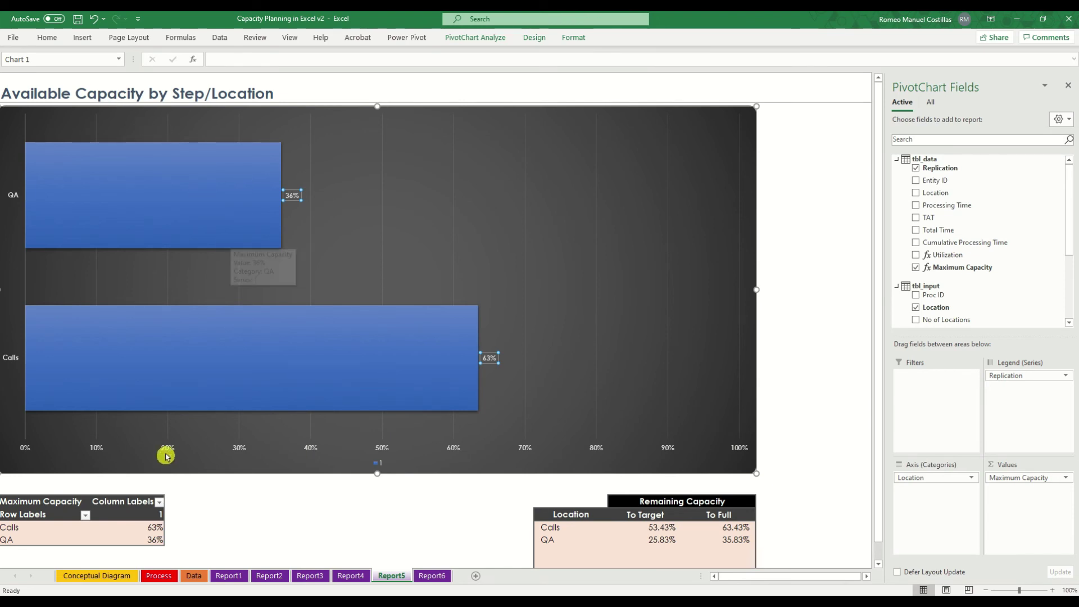
{"action": "left_click", "coordinate": [162, 577]}
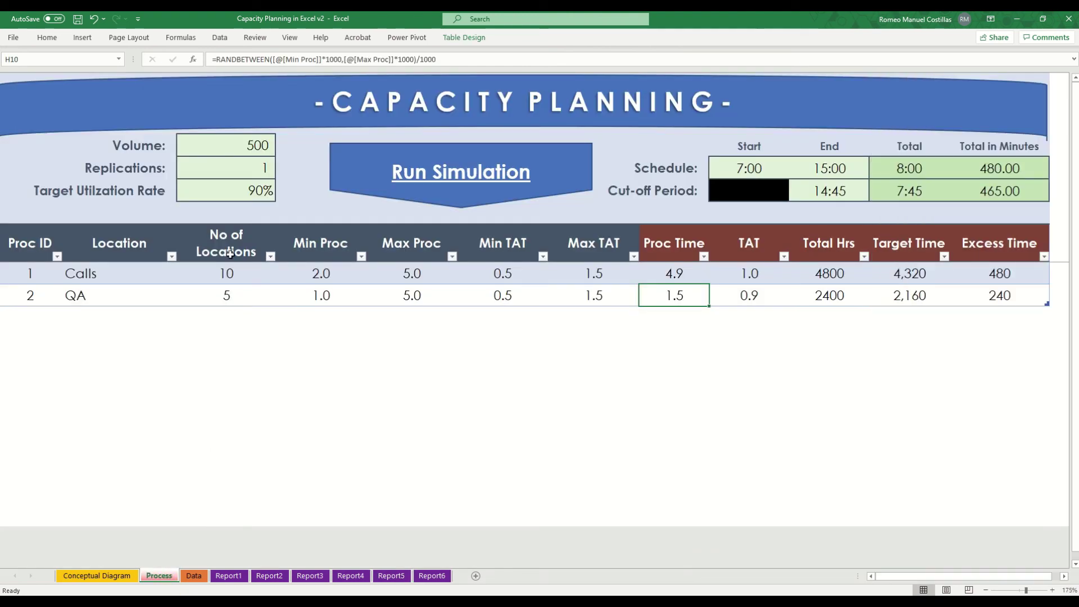
{"action": "left_click", "coordinate": [388, 581]}
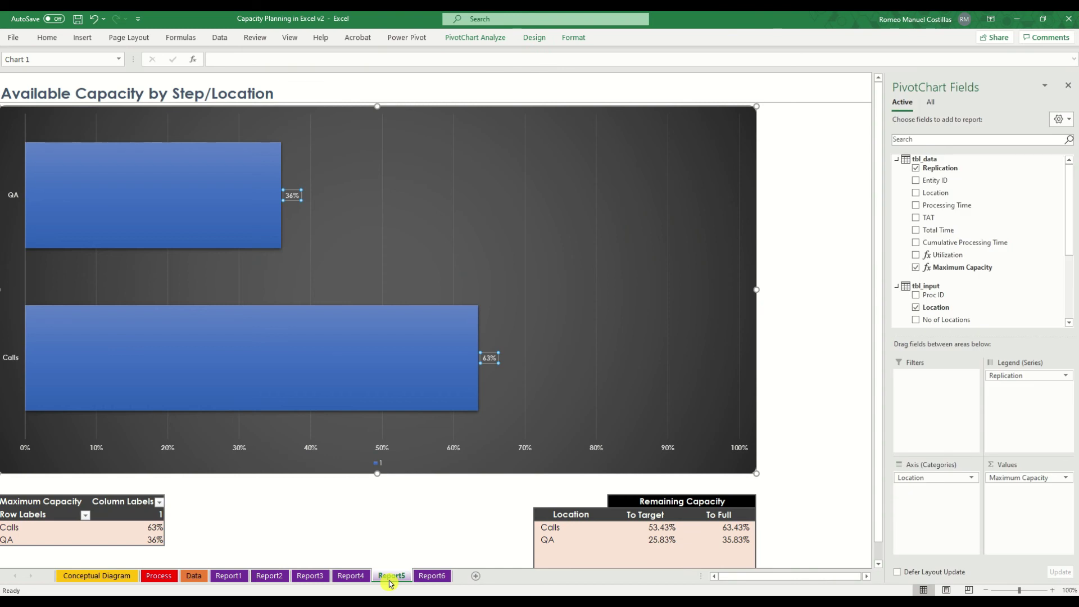
{"action": "mouse_move", "coordinate": [297, 336]}
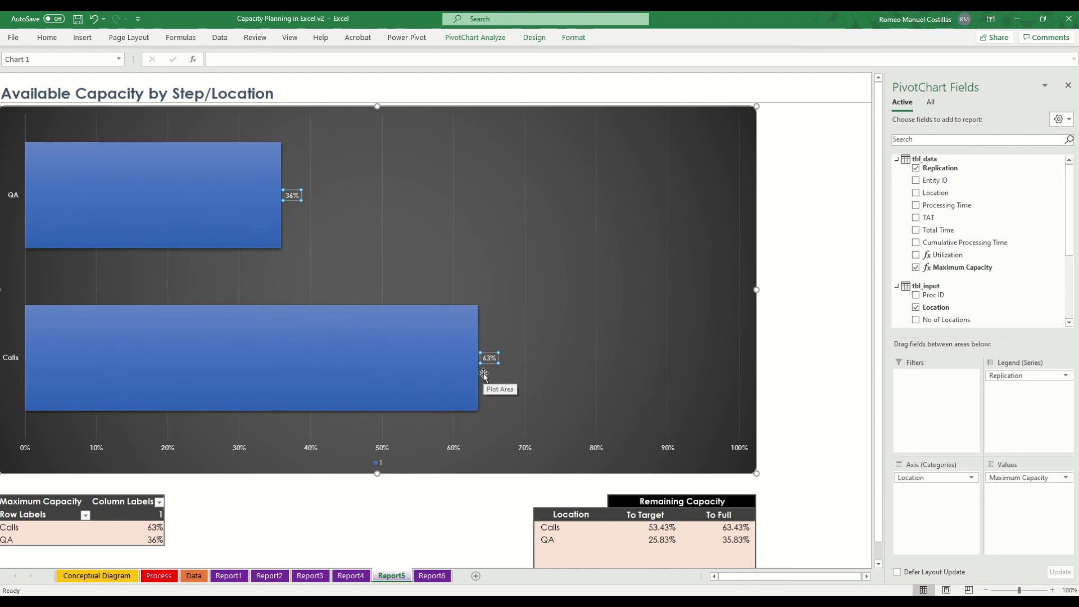
Inspect Report6's I5:L5 formulas for minimum 4.72, median 8.48, average 8.61, maximum 12.27, glancing at Report3.
{"action": "left_click", "coordinate": [432, 576]}
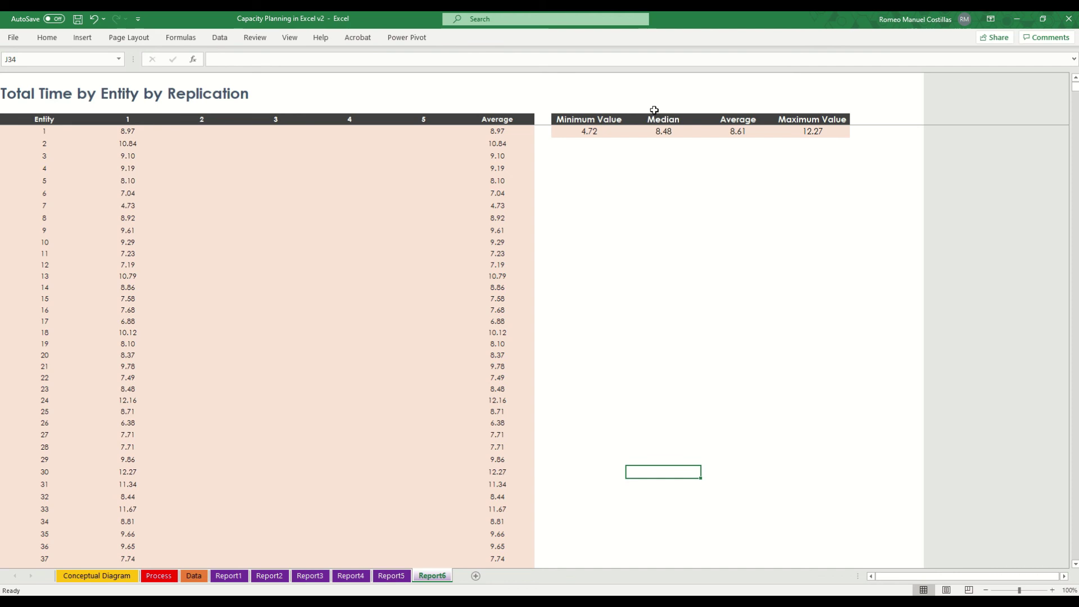
{"action": "left_click", "coordinate": [594, 132]}
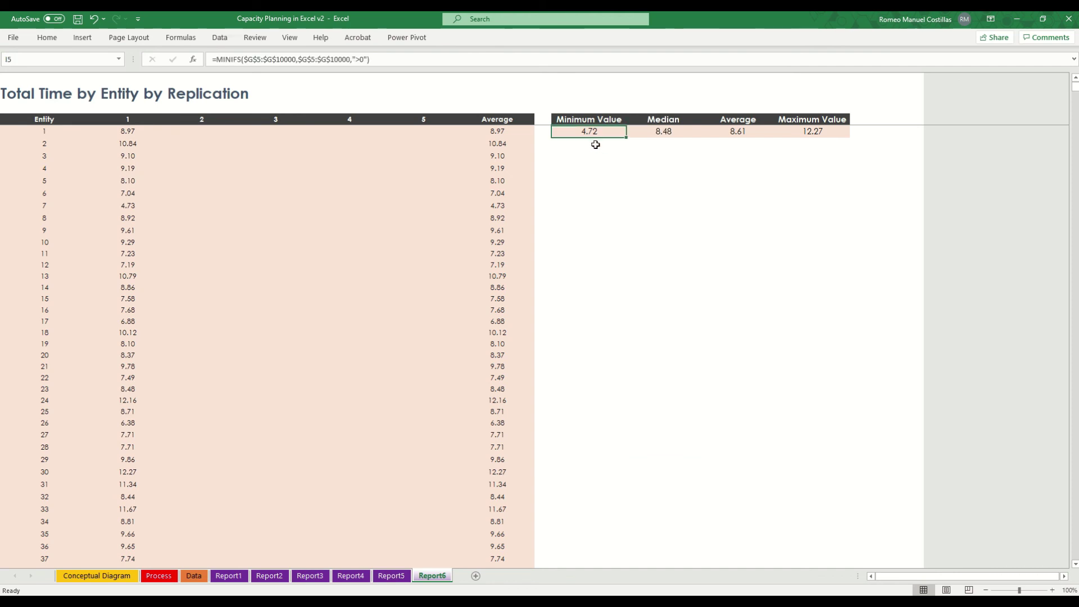
{"action": "left_click", "coordinate": [671, 133]}
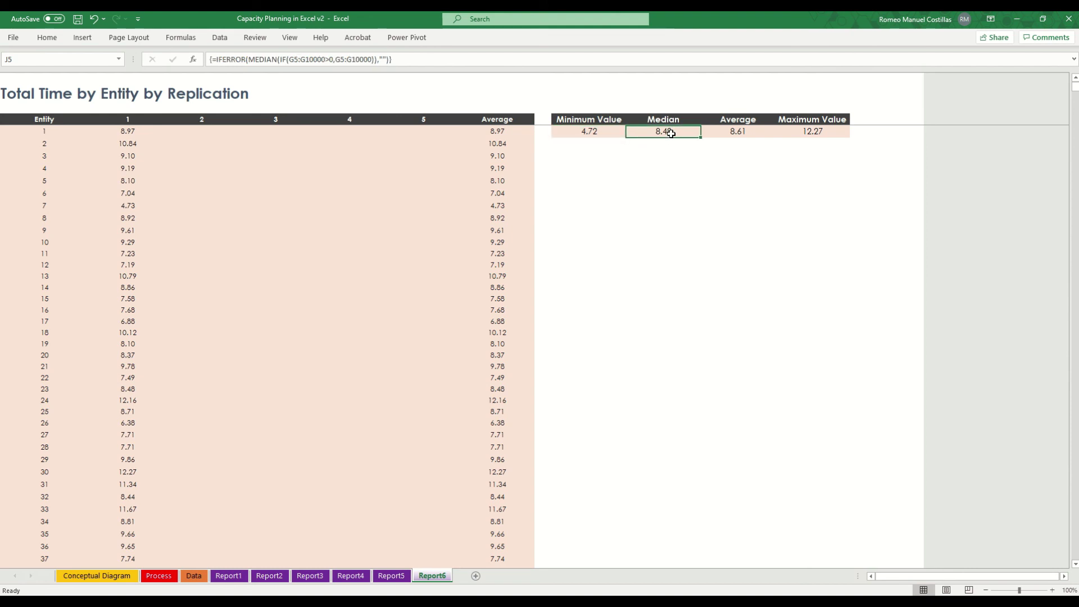
{"action": "left_click", "coordinate": [730, 133]}
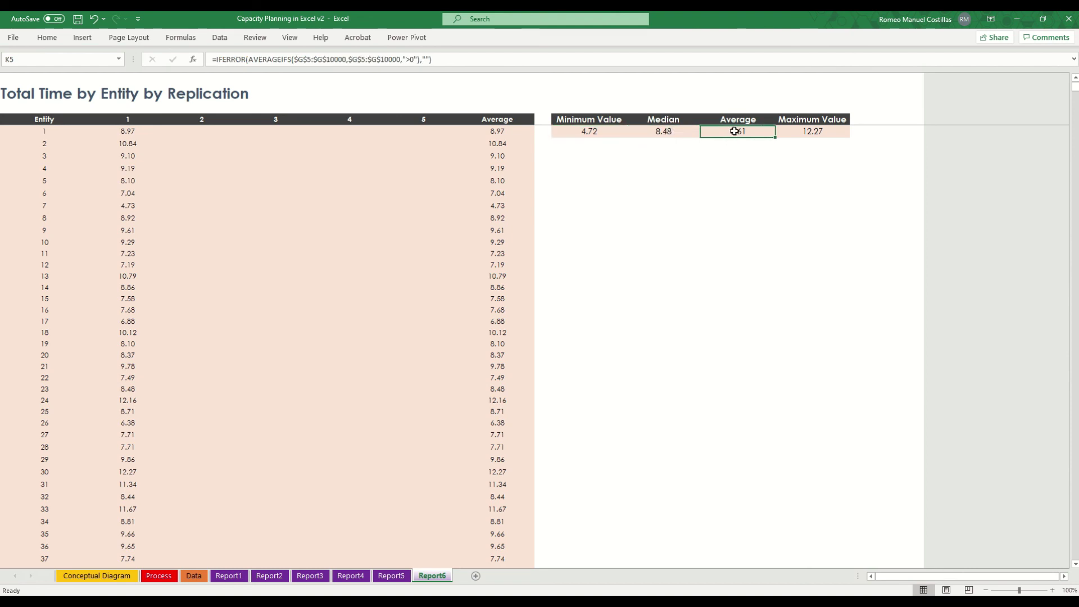
{"action": "left_click", "coordinate": [811, 132]}
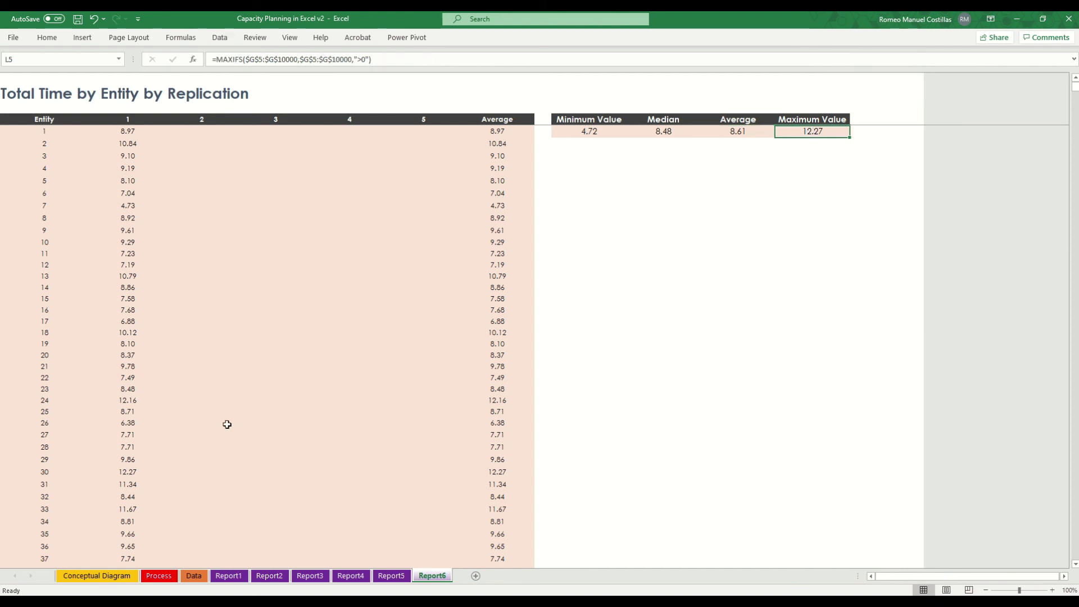
{"action": "left_click", "coordinate": [315, 577]}
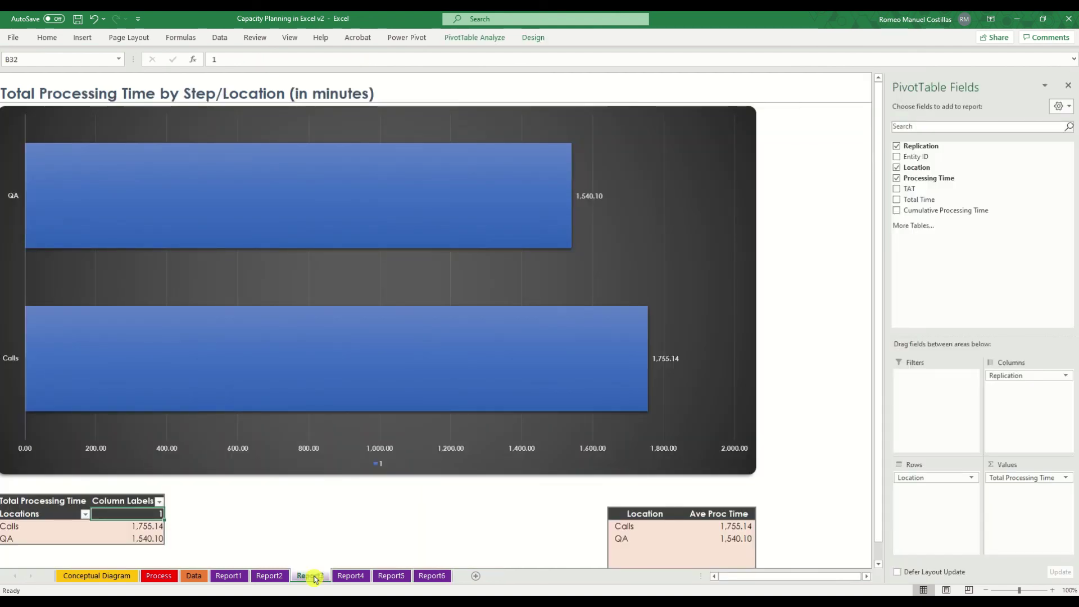
{"action": "left_click", "coordinate": [431, 578]}
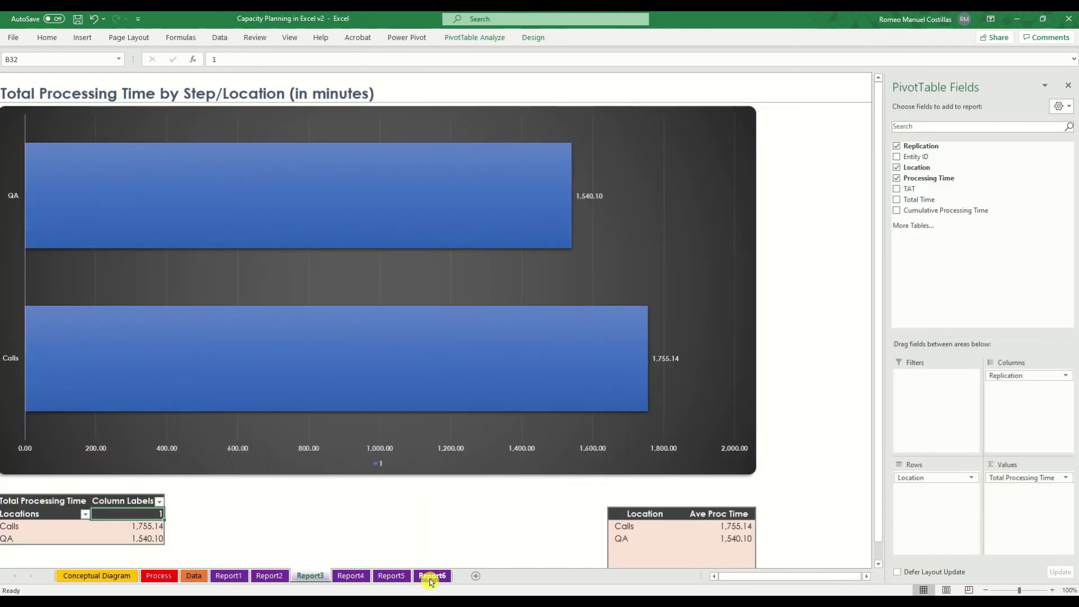